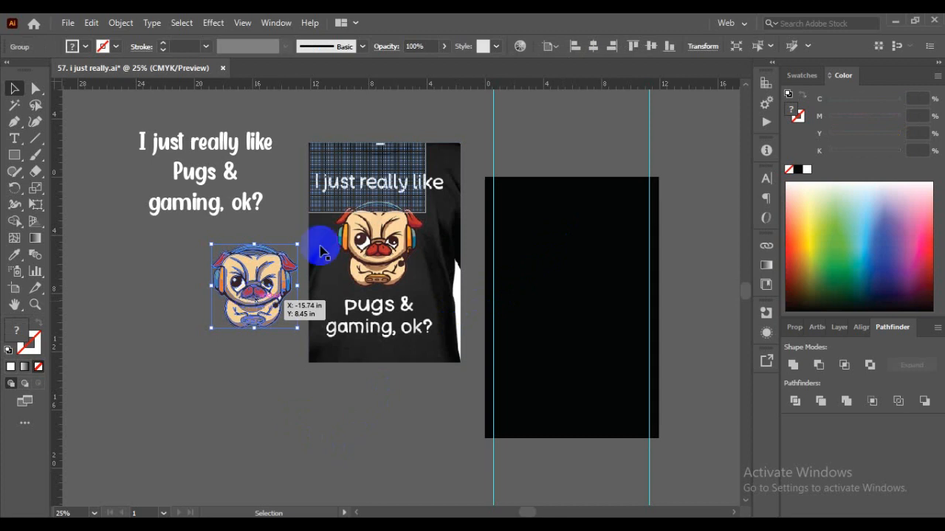
# Center the pug illustration on the black artboard and enlarge it about its center
pyautogui.click(594, 45)
pyautogui.click(651, 45)
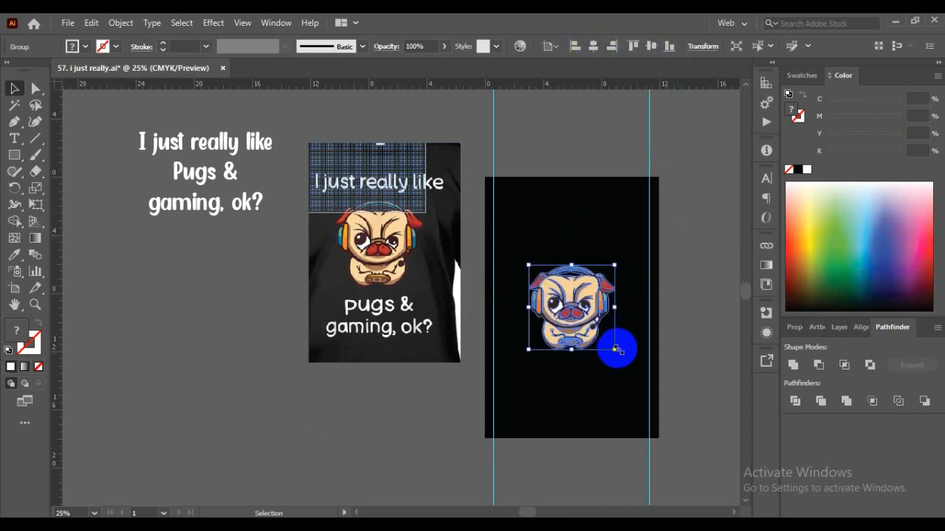
pyautogui.moveTo(617, 349); pyautogui.dragTo(630, 364)
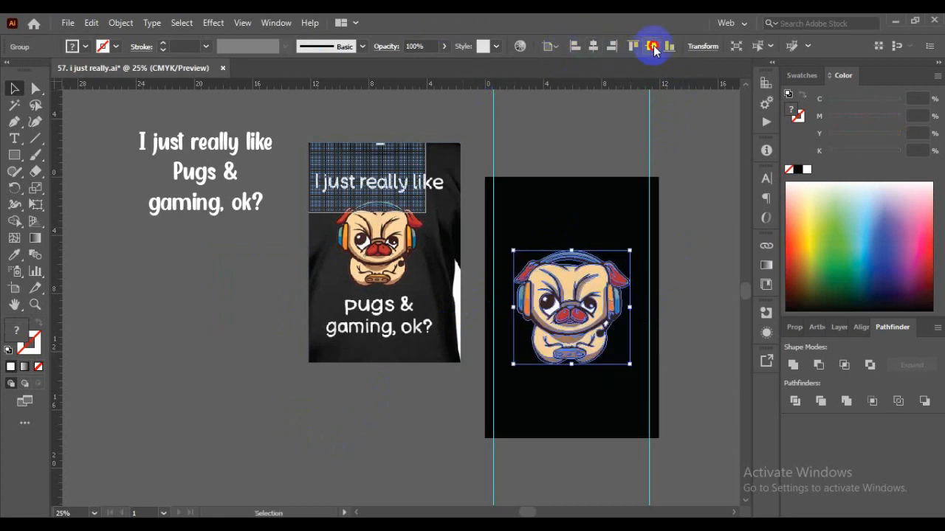
# Move the three-line slogan down beside the mockup, convert it to outlines and ungroup the letters
pyautogui.moveTo(219, 149); pyautogui.dragTo(213, 232)
pyautogui.rightClick(213, 231)
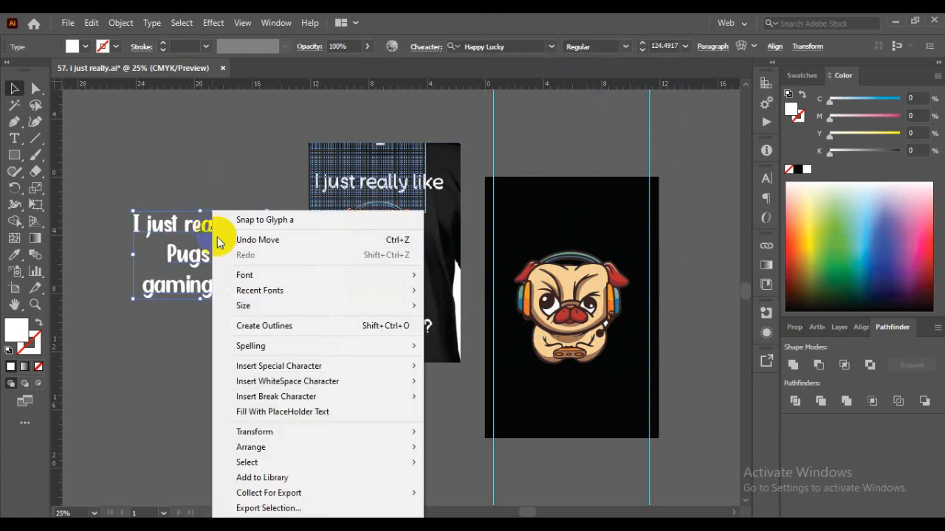
pyautogui.click(248, 325)
pyautogui.rightClick(223, 231)
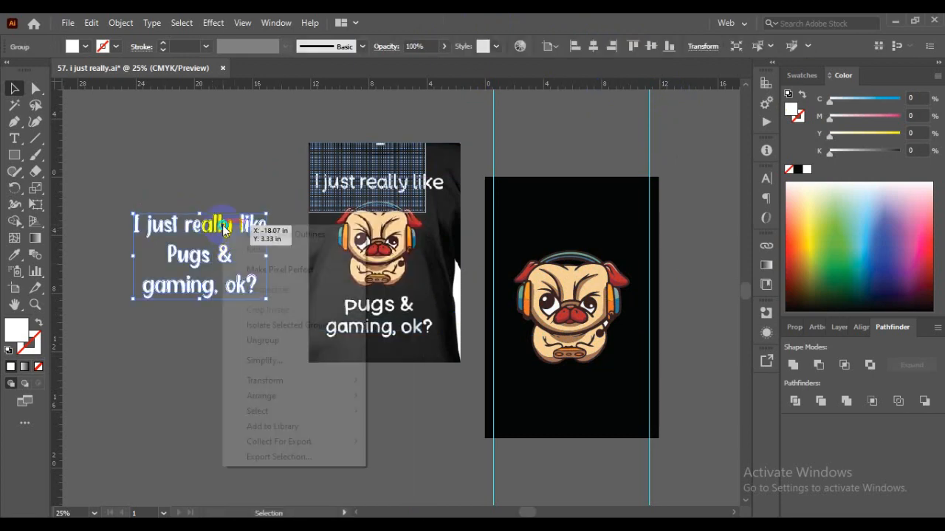
pyautogui.click(274, 341)
pyautogui.click(256, 392)
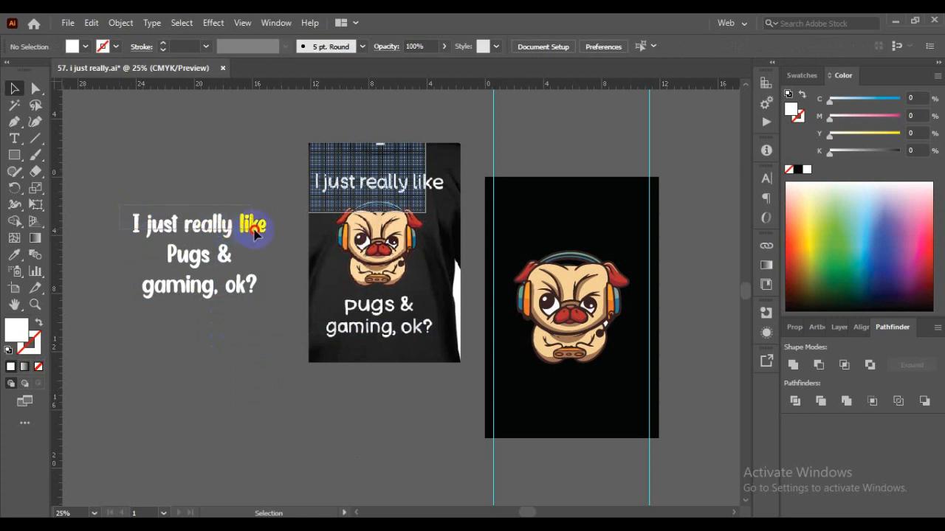
# Group the outlined letters of each slogan line separately, making three groups
pyautogui.click(267, 229)
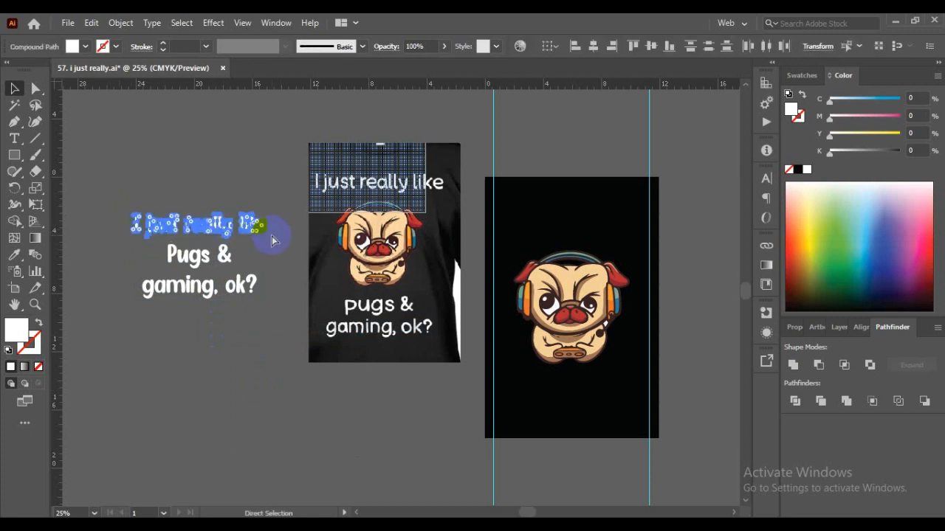
pyautogui.hotkey('ctrl', 'g')
pyautogui.moveTo(282, 268); pyautogui.dragTo(284, 269)
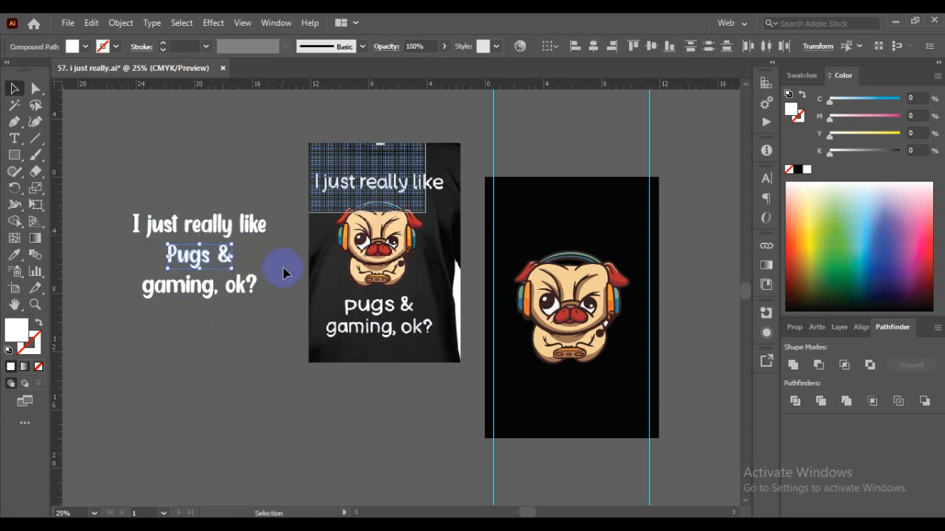
pyautogui.hotkey('ctrl', 'g')
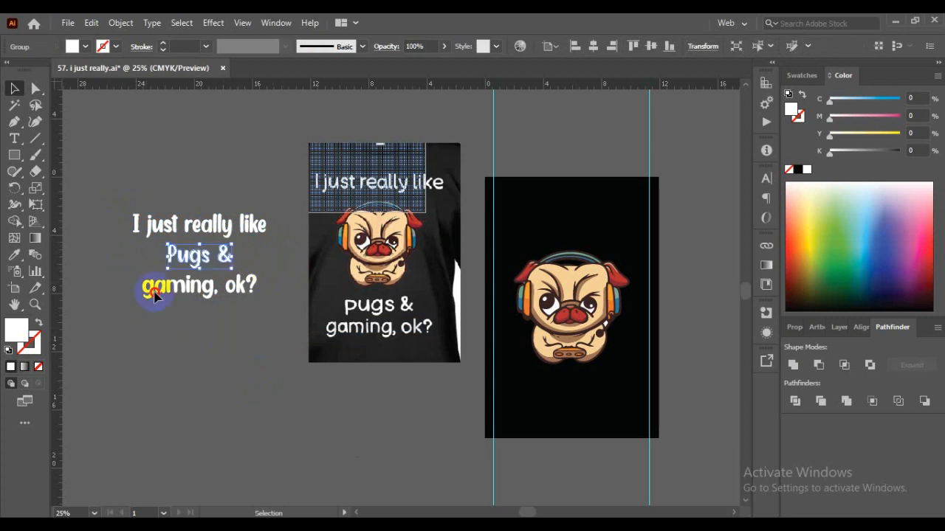
pyautogui.moveTo(290, 332); pyautogui.dragTo(289, 330)
pyautogui.hotkey('ctrl', 'g')
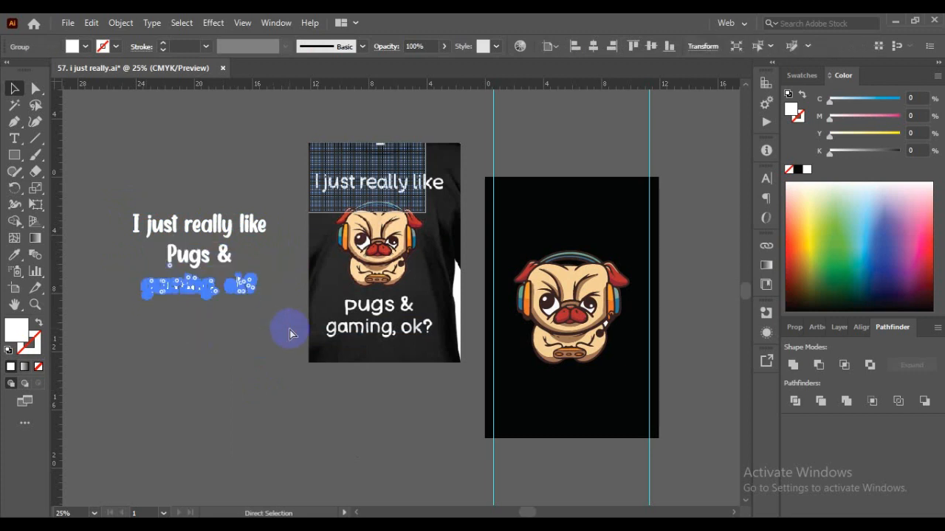
# Center the "I just really like" group horizontally on the artboard
pyautogui.moveTo(172, 177); pyautogui.dragTo(230, 257)
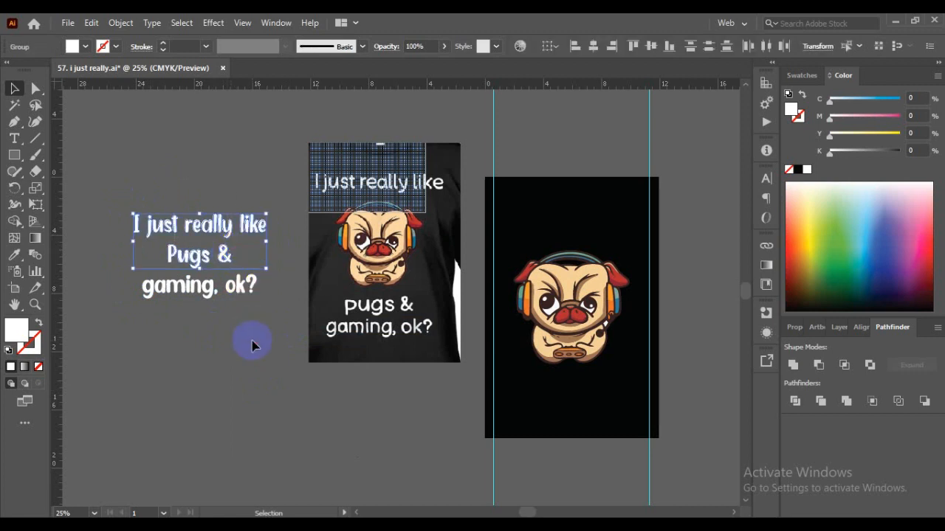
pyautogui.click(253, 344)
pyautogui.click(217, 230)
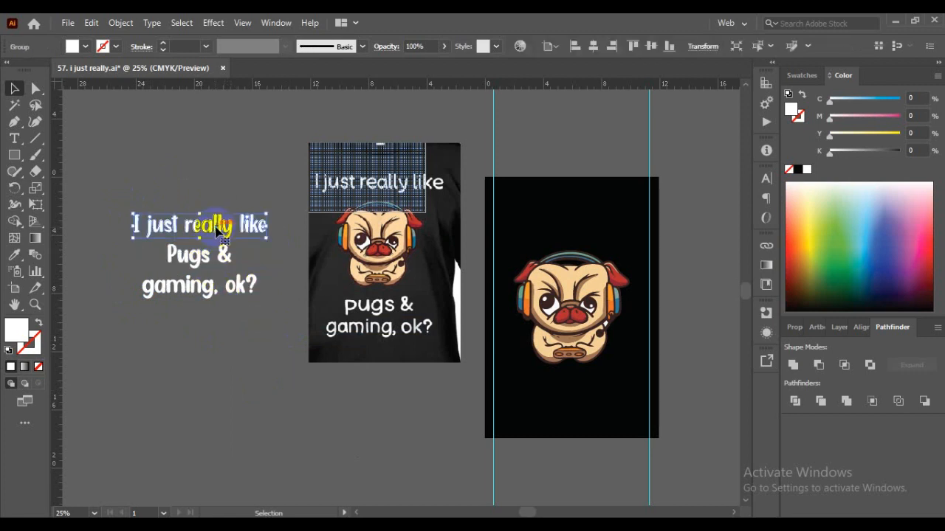
pyautogui.click(595, 46)
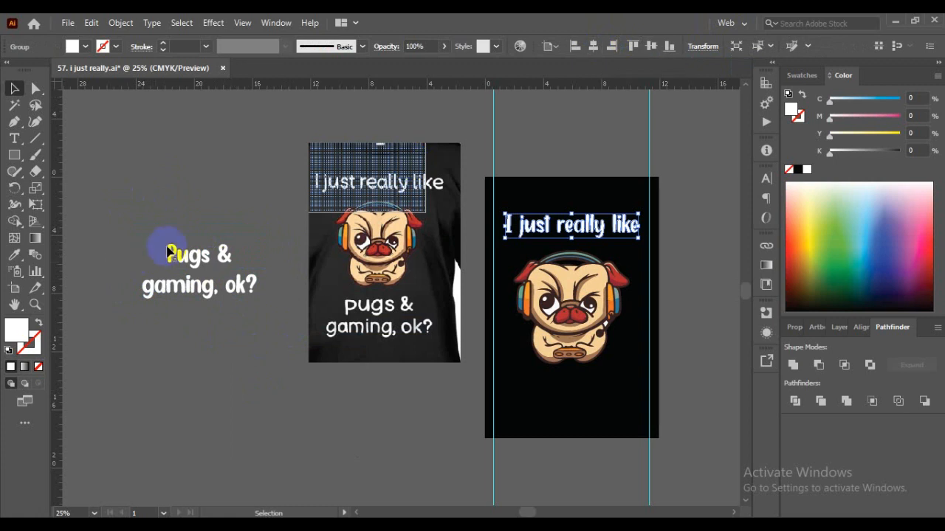
# Center the "Pugs &" and "gaming, ok?" groups horizontally on the artboard, one at a time
pyautogui.click(225, 302)
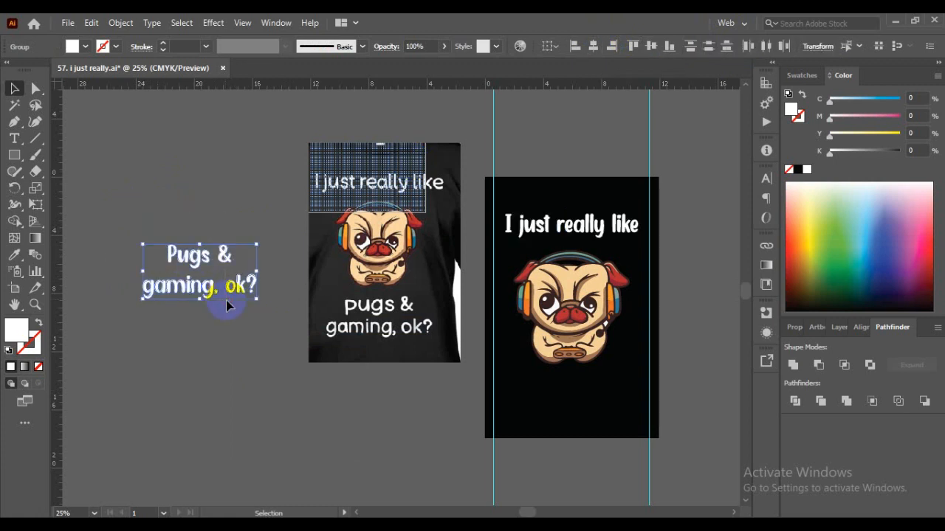
pyautogui.click(592, 46)
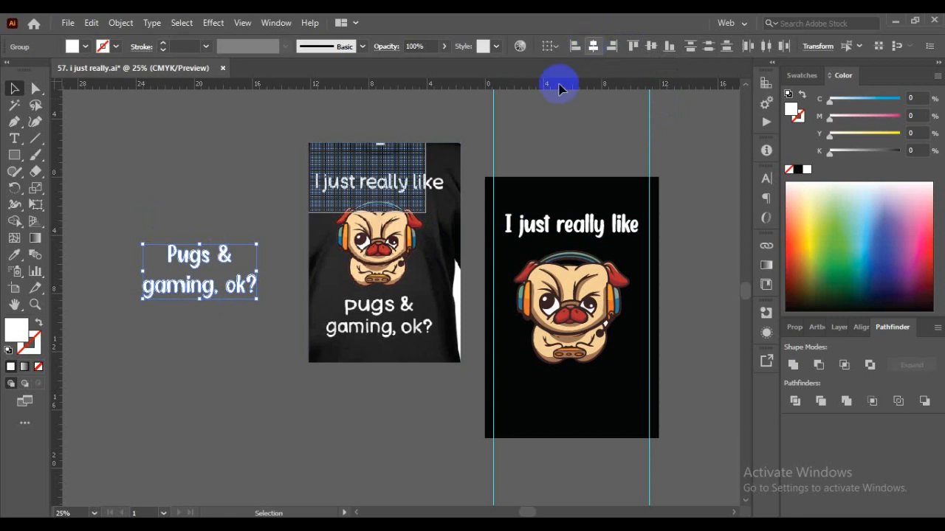
pyautogui.click(212, 175)
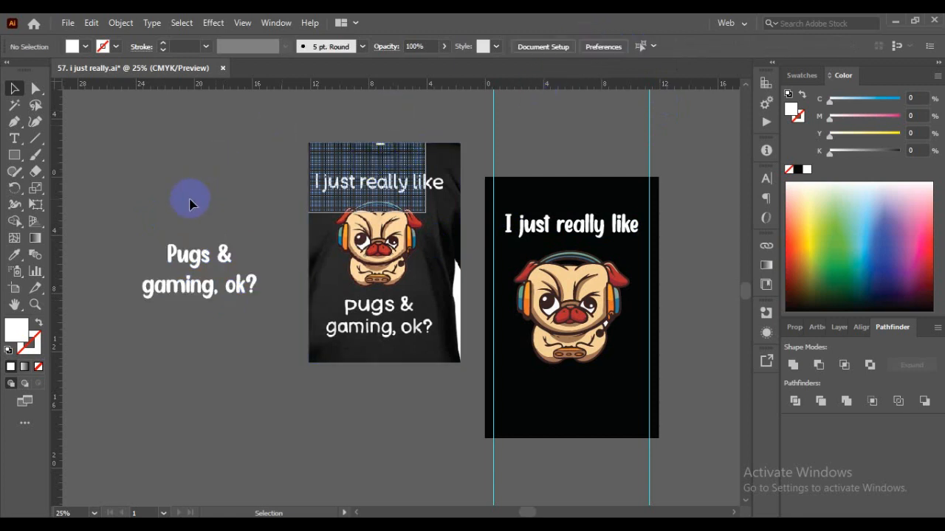
pyautogui.click(221, 271)
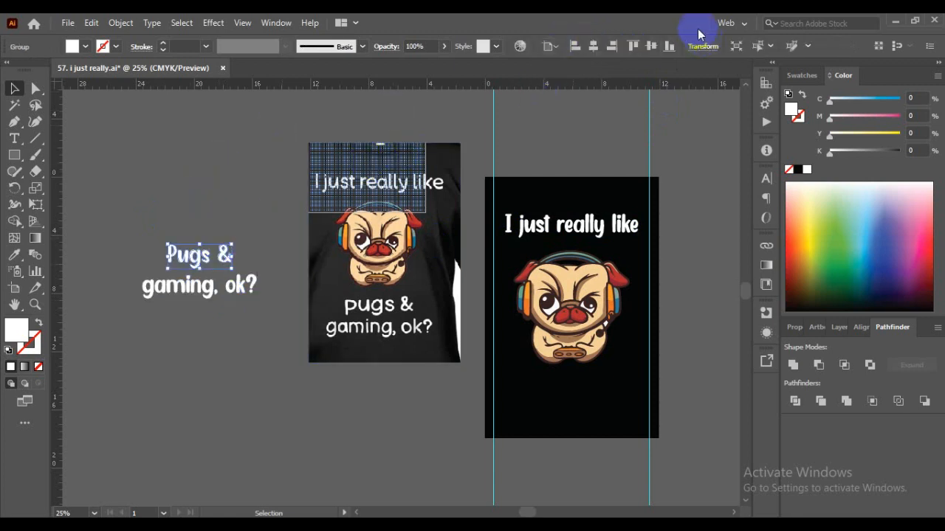
pyautogui.click(593, 46)
pyautogui.click(208, 294)
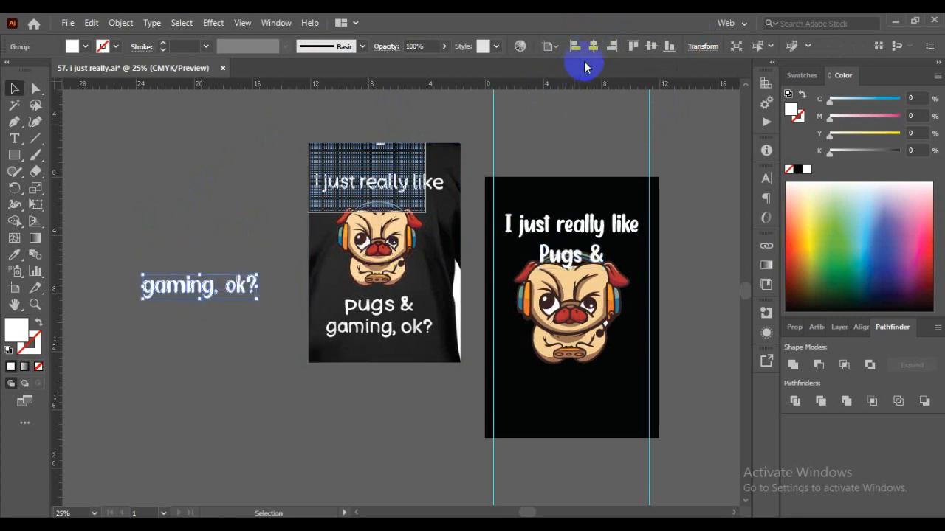
pyautogui.click(594, 48)
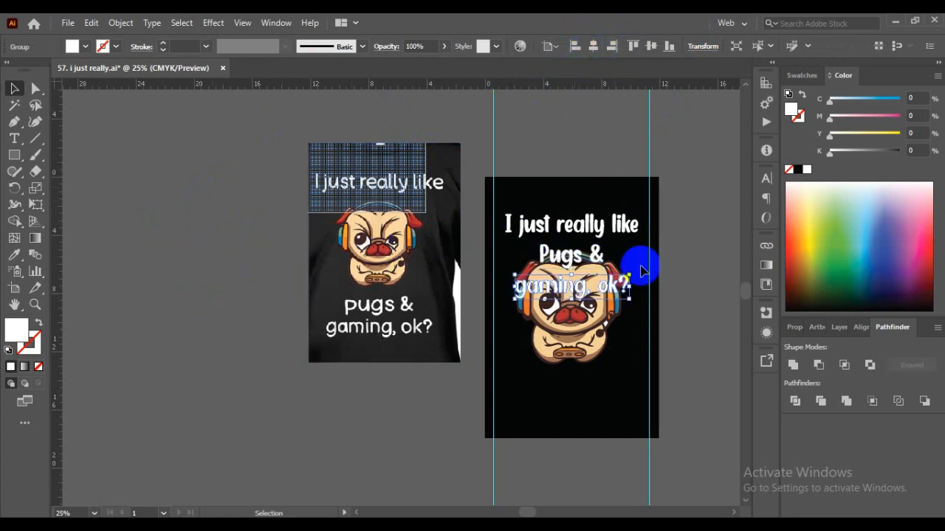
# Raise "I just really like" slightly and stack "Pugs &" and "gaming, ok?" below the pug
pyautogui.click(673, 289)
pyautogui.moveTo(575, 305); pyautogui.dragTo(566, 385)
pyautogui.click(701, 376)
pyautogui.moveTo(616, 230); pyautogui.dragTo(616, 218)
pyautogui.moveTo(599, 254); pyautogui.dragTo(613, 412)
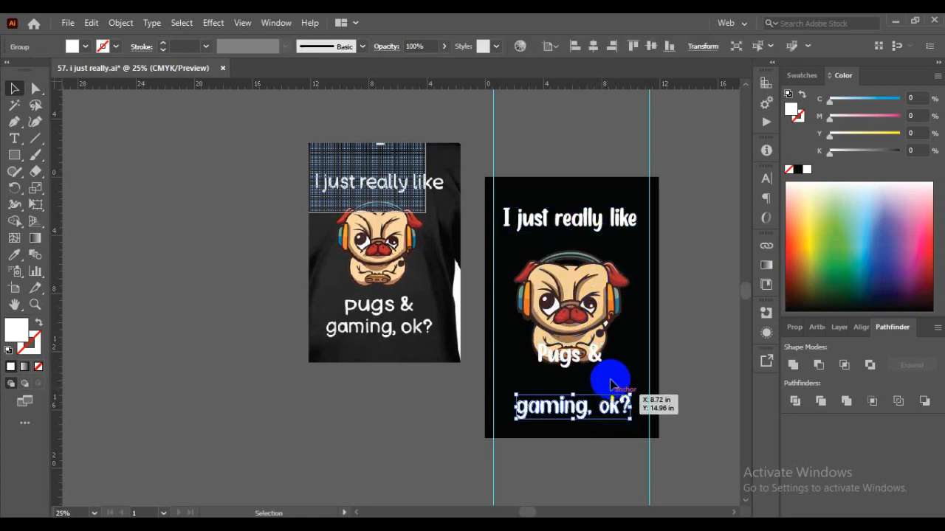
pyautogui.moveTo(601, 363); pyautogui.dragTo(604, 382)
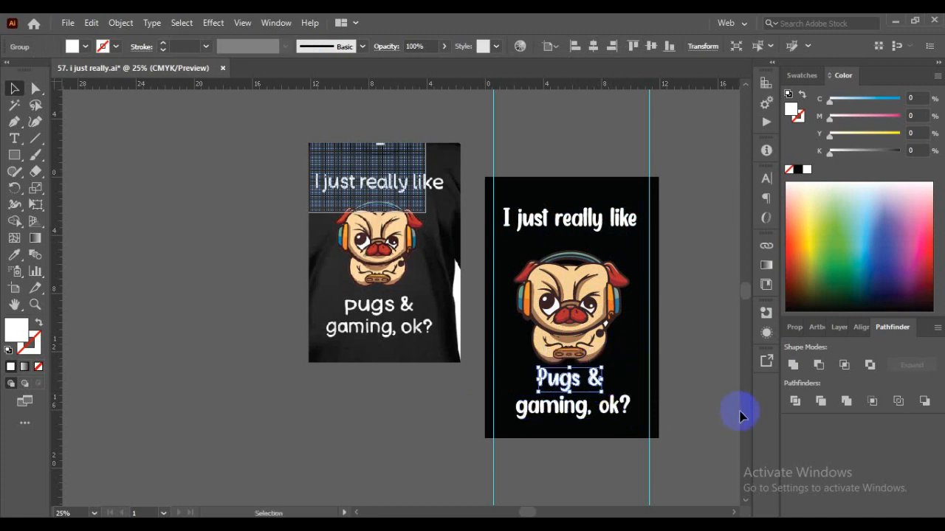
# Move "I just really like" down close to the pug's headphones and center it horizontally on the artboard
pyautogui.scroll(-3, 738, 409)
pyautogui.click(724, 391)
pyautogui.scroll(1, 702, 388)
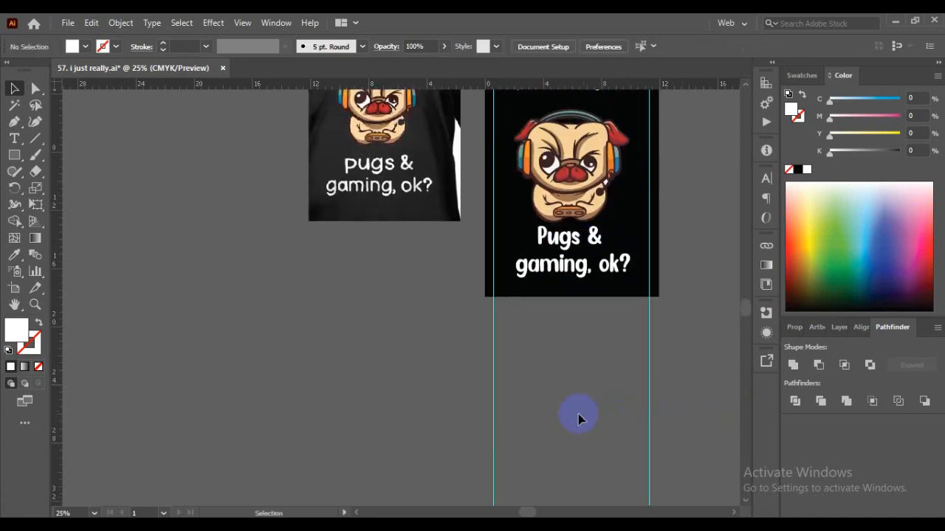
pyautogui.scroll(2, 578, 414)
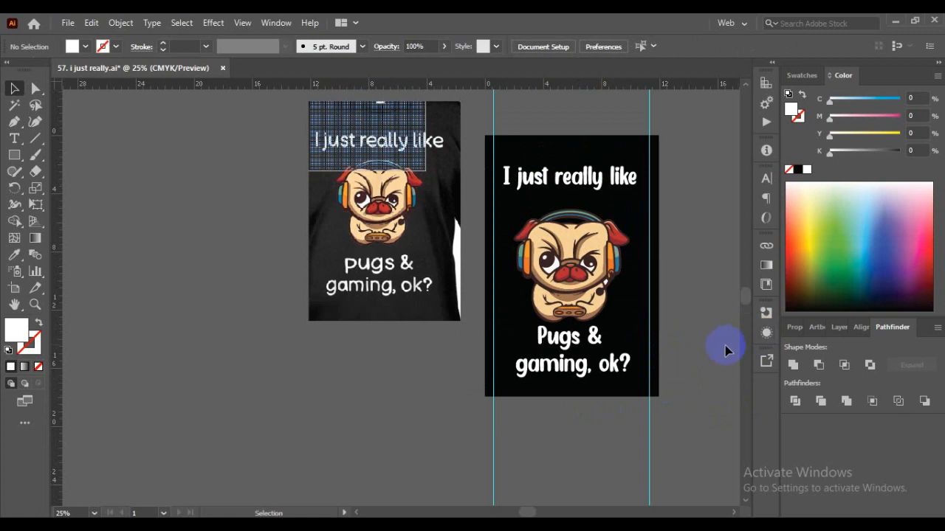
pyautogui.moveTo(725, 347); pyautogui.dragTo(660, 352)
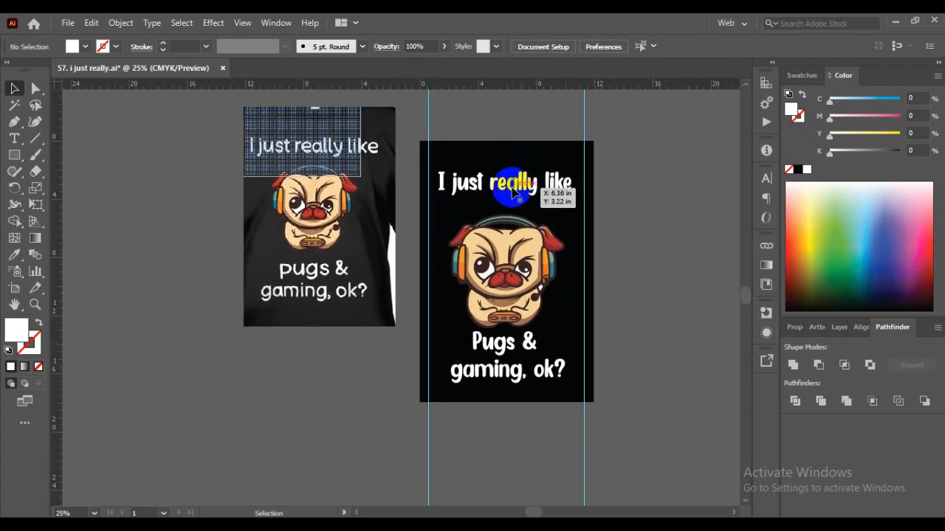
pyautogui.moveTo(512, 189); pyautogui.dragTo(508, 212)
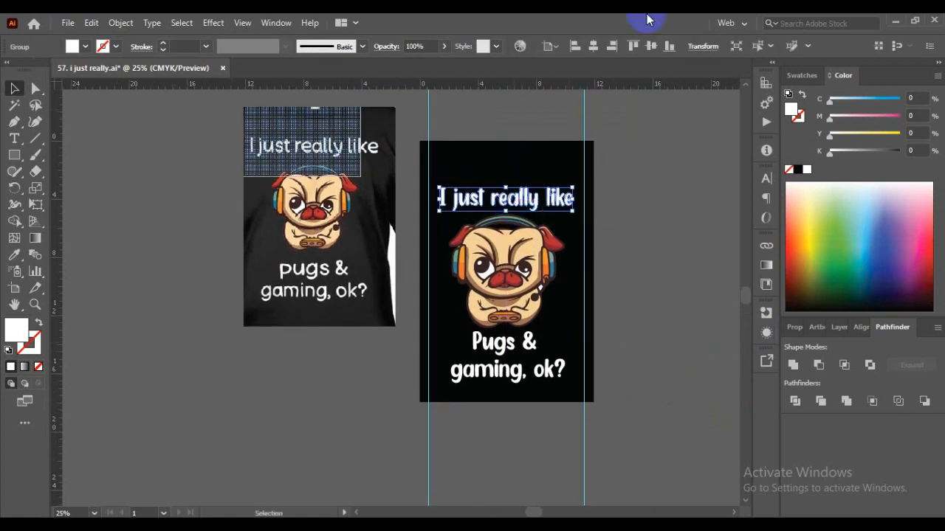
pyautogui.click(646, 262)
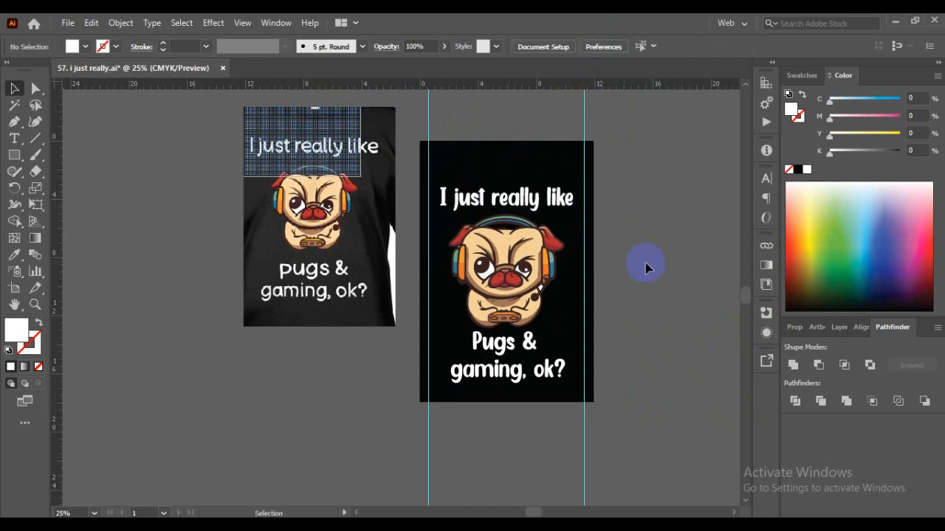
pyautogui.scroll(-1, 622, 379)
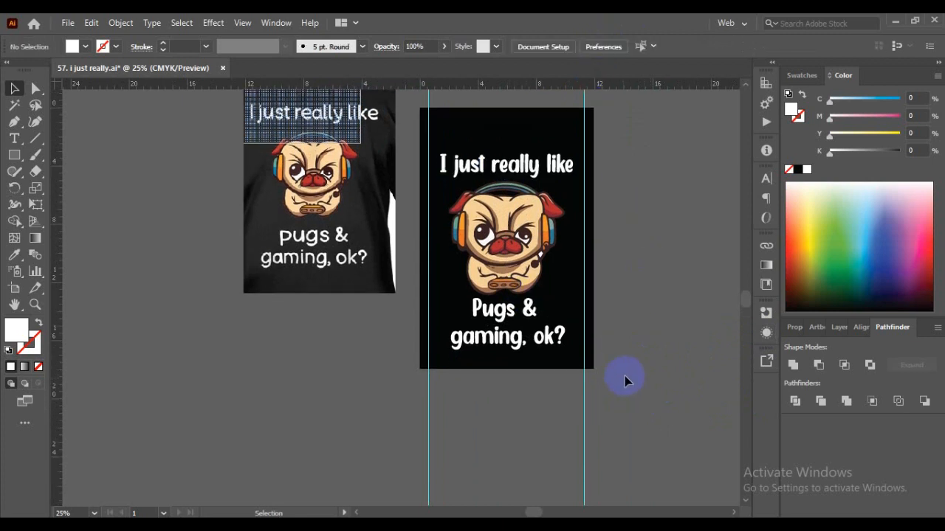
# Center "Pugs &" horizontally on the artboard, and enlarge "gaming, ok?" to about the width of the top line, centered
pyautogui.click(530, 313)
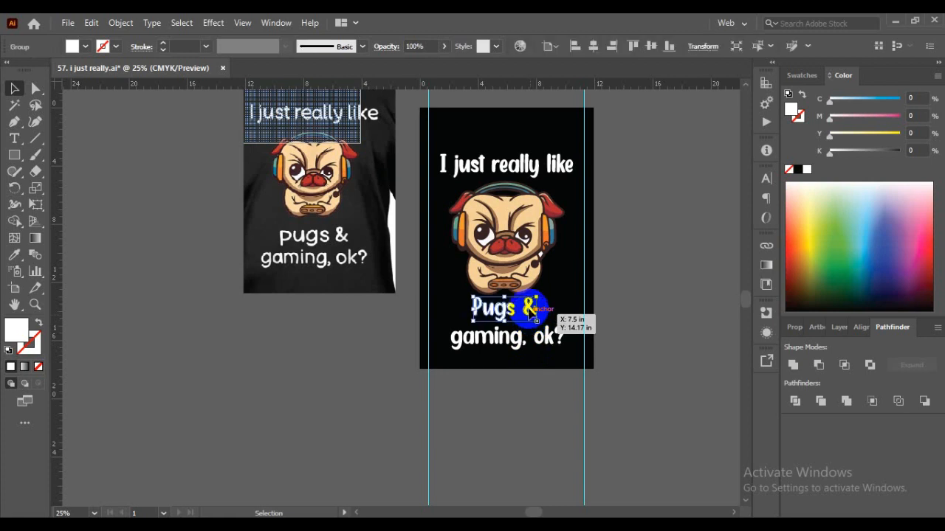
pyautogui.click(596, 44)
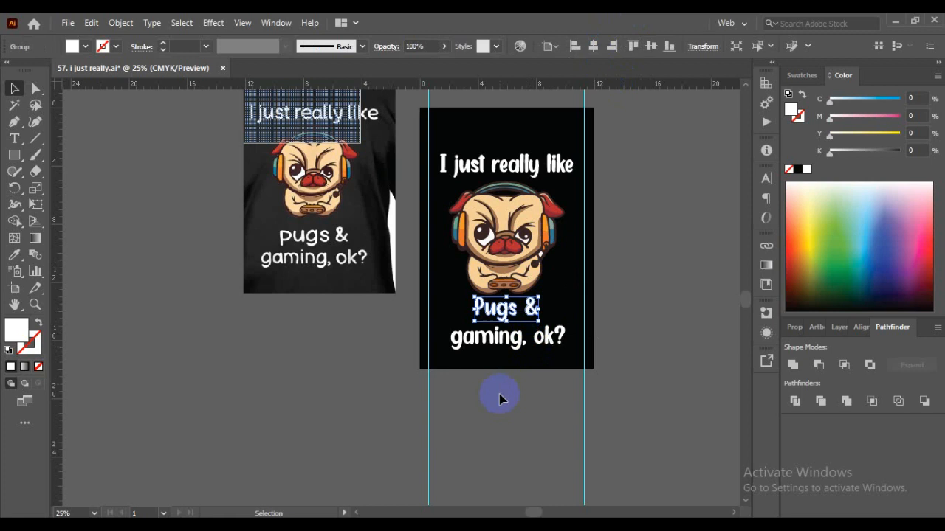
pyautogui.click(546, 336)
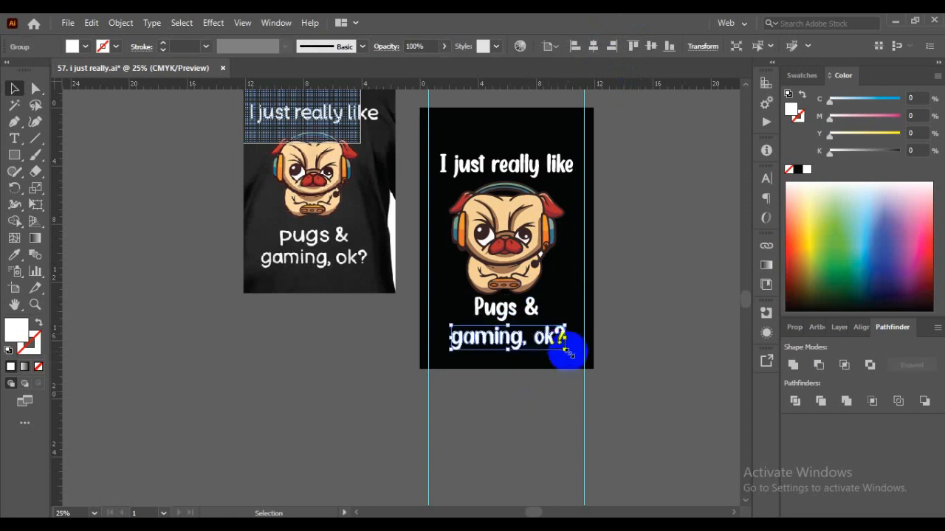
pyautogui.moveTo(567, 353); pyautogui.dragTo(569, 353)
pyautogui.click(594, 46)
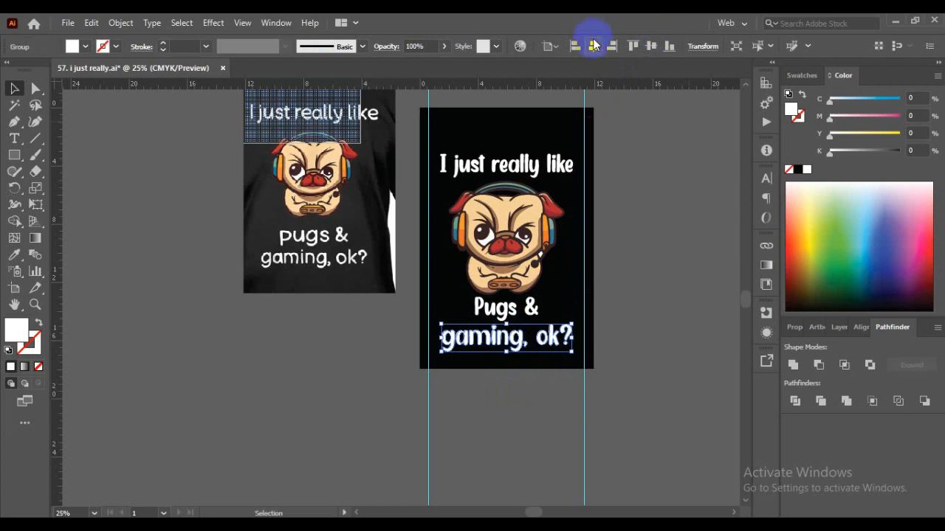
# Nudge "gaming, ok?" up slightly toward the "Pugs &" line
pyautogui.press('Up')
pyautogui.press('Up')
pyautogui.press('Up')
pyautogui.press('Up')
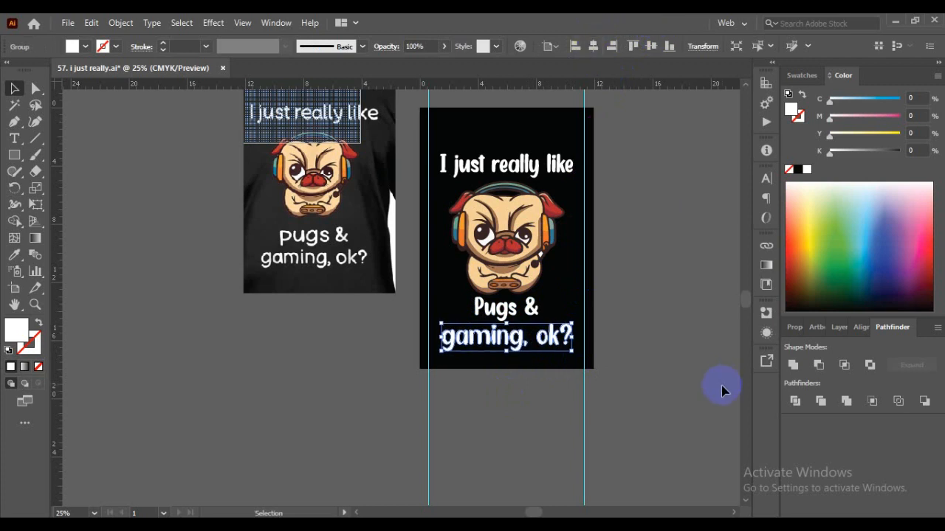
pyautogui.click(550, 382)
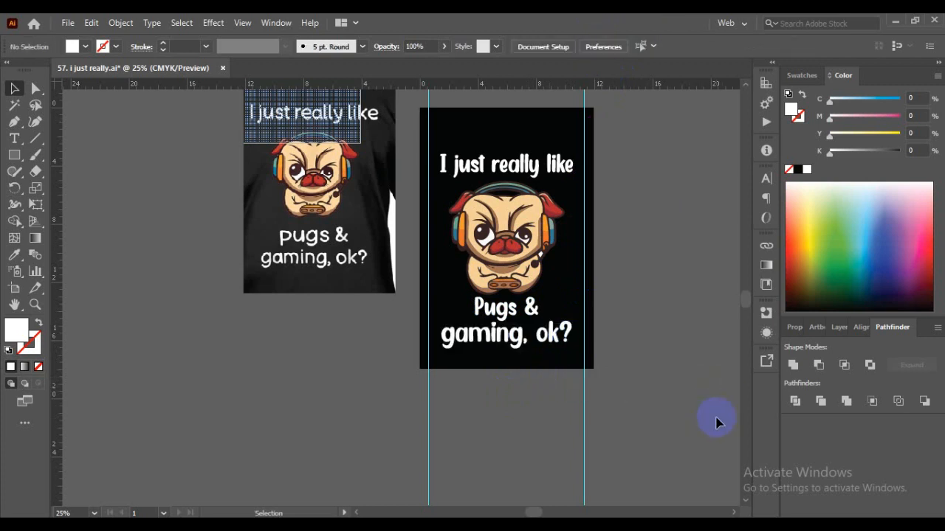
pyautogui.moveTo(487, 135); pyautogui.dragTo(537, 385)
pyautogui.click(635, 427)
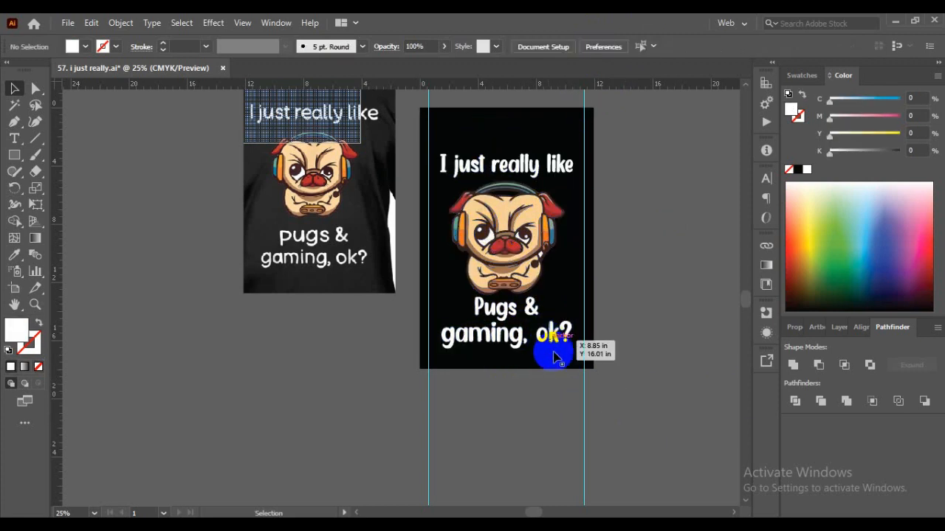
# Enlarge "gaming, ok?" a little further about its center so it extends slightly wider than the top line
pyautogui.click(568, 352)
pyautogui.moveTo(570, 347); pyautogui.dragTo(575, 352)
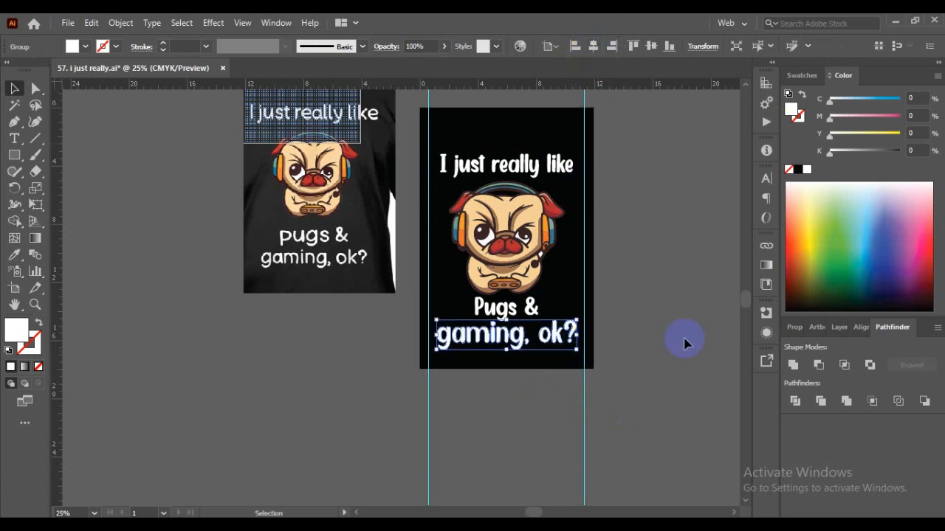
pyautogui.click(698, 382)
pyautogui.click(513, 133)
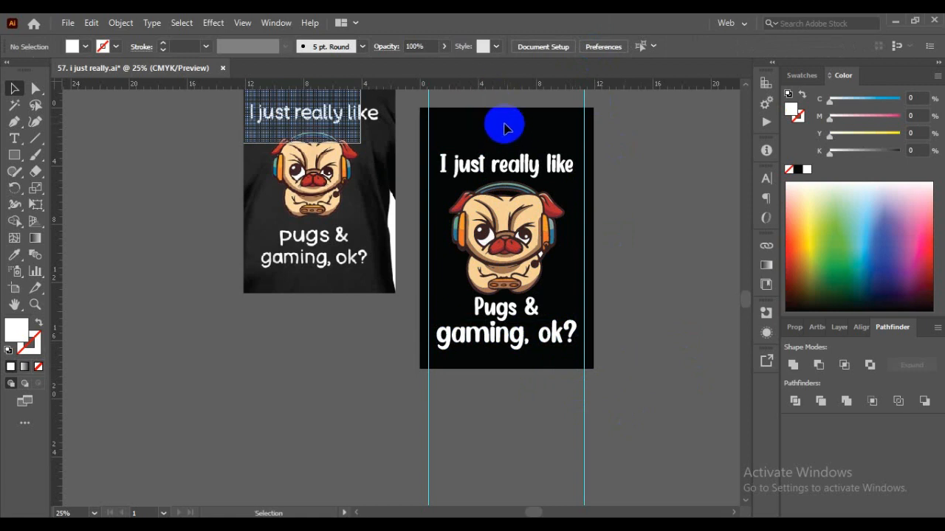
# Group the three slogan lines with the pug illustration, and center the group vertically on the black artboard
pyautogui.moveTo(504, 130); pyautogui.dragTo(575, 384)
pyautogui.press('a')
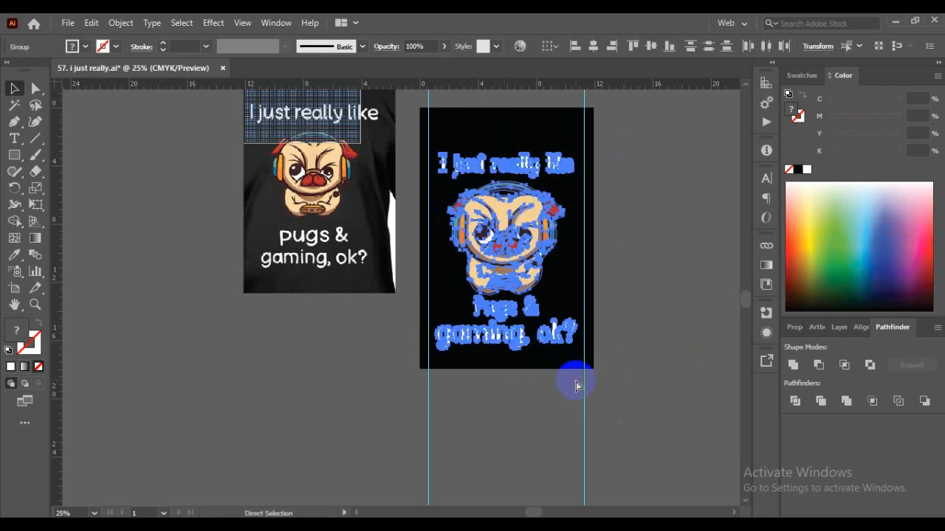
pyautogui.press('v')
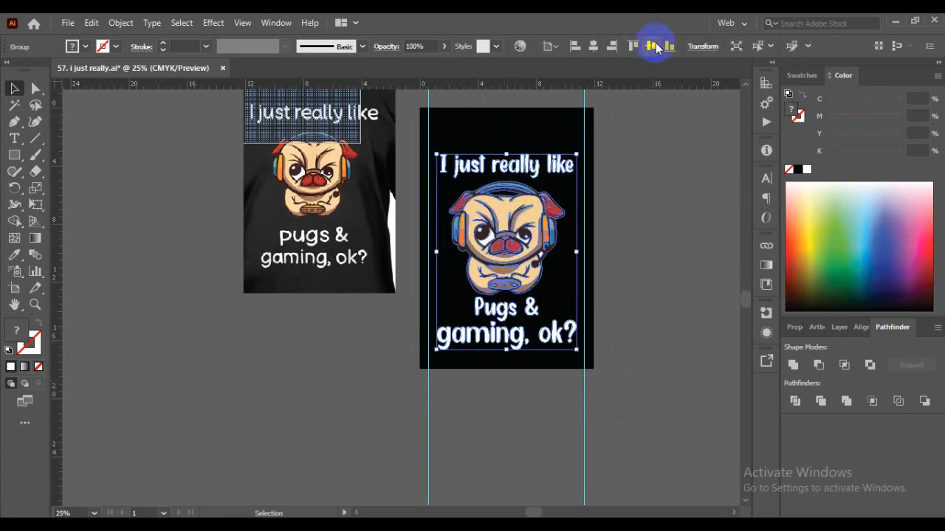
pyautogui.click(654, 47)
pyautogui.click(656, 238)
pyautogui.scroll(1, 453, 316)
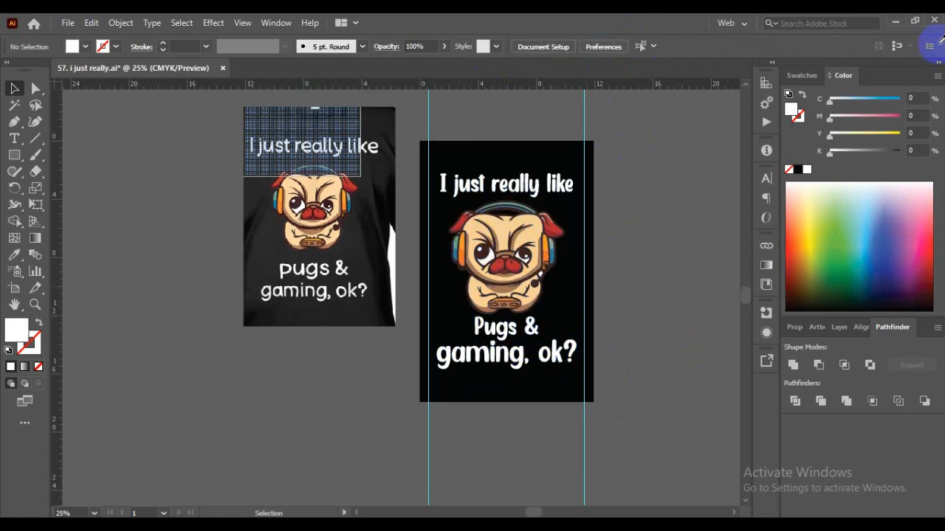
# Delete the reference T-shirt image beside the artboard
pyautogui.click(304, 264)
pyautogui.press('Delete')
pyautogui.scroll(-3, 260, 399)
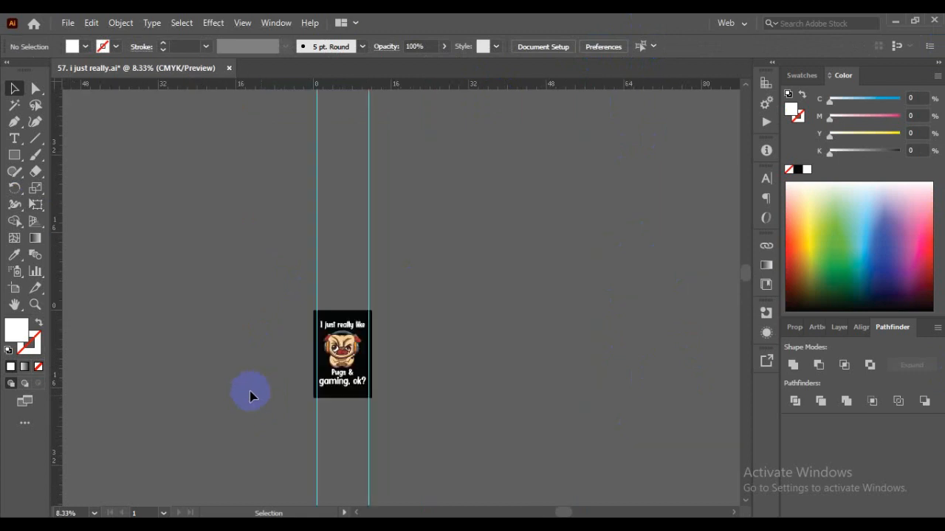
pyautogui.moveTo(446, 444); pyautogui.dragTo(446, 444)
pyautogui.click(228, 382)
# Ungroup the combined slogan and pug design so its parts can be edited separately
pyautogui.scroll(-2, 229, 383)
pyautogui.scroll(2, 211, 386)
pyautogui.scroll(6, 485, 437)
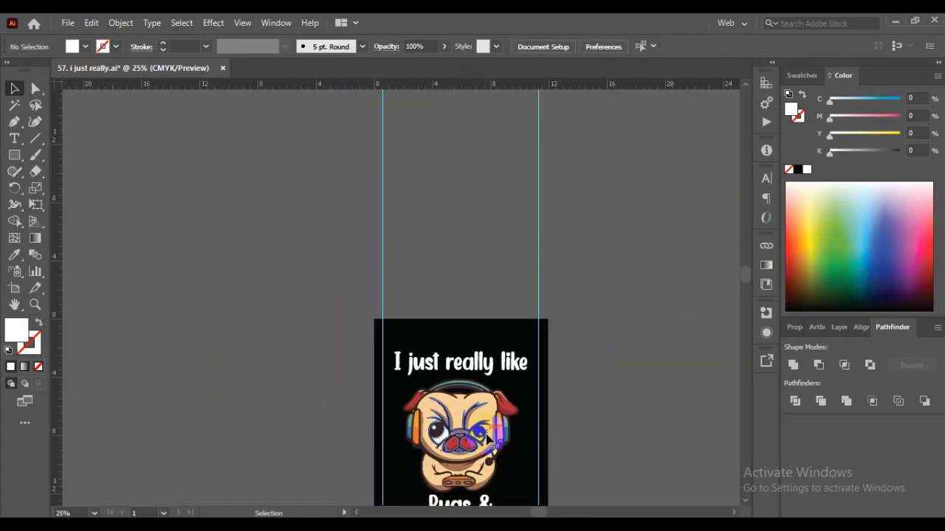
pyautogui.scroll(-3, 489, 437)
pyautogui.scroll(-3, 488, 437)
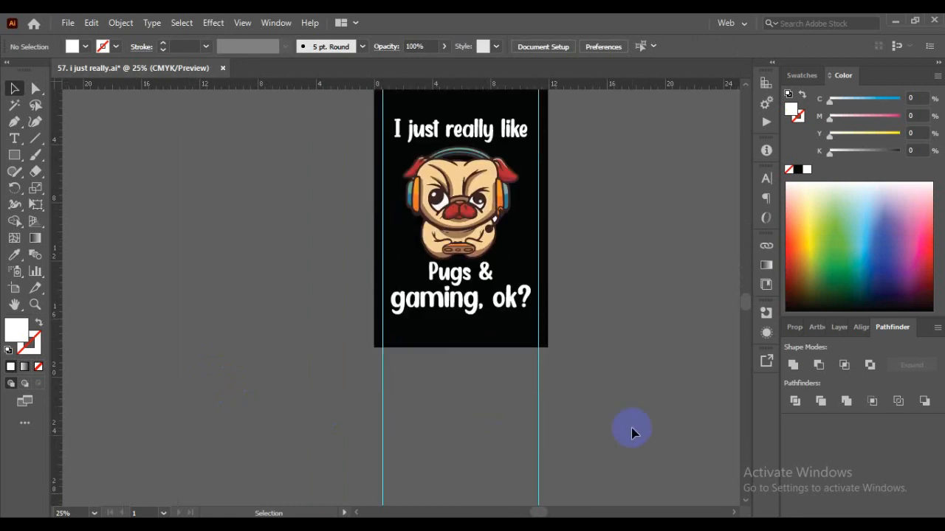
pyautogui.scroll(1, 631, 433)
pyautogui.click(521, 177)
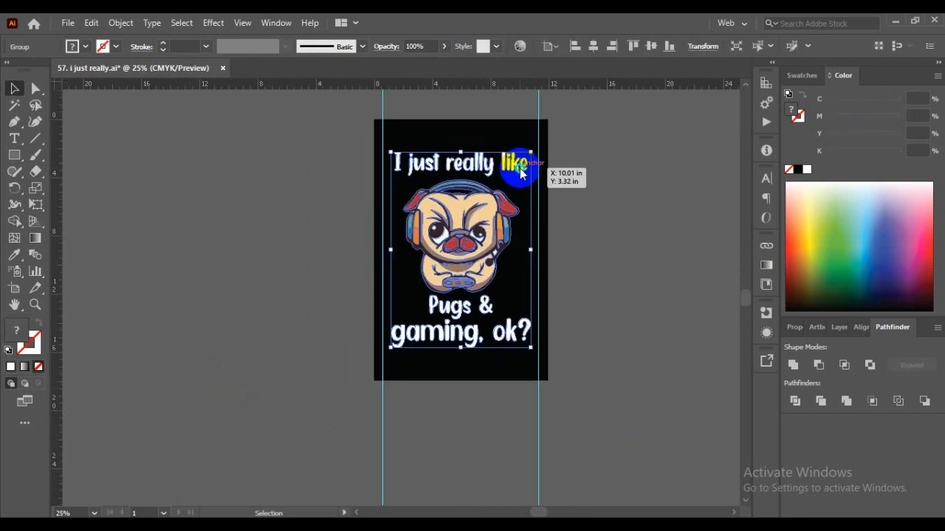
pyautogui.rightClick(521, 172)
pyautogui.click(591, 304)
pyautogui.click(612, 304)
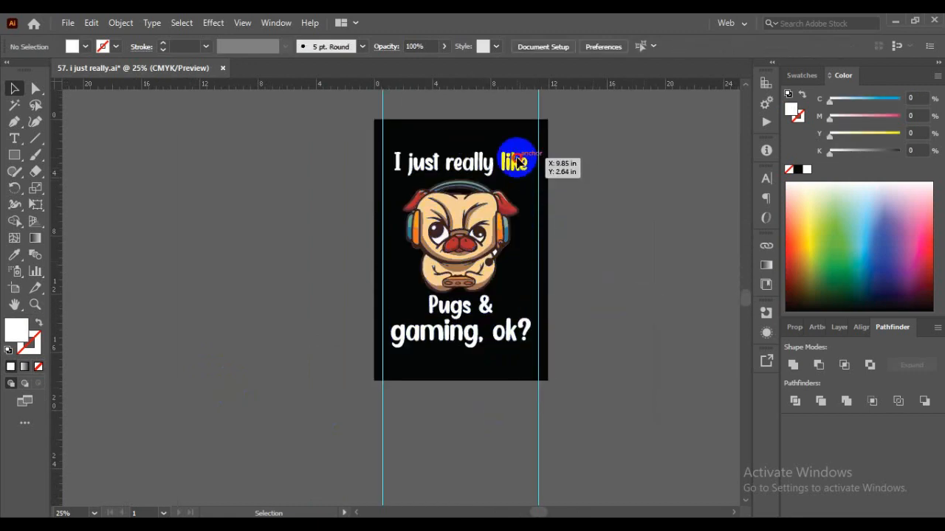
# Enlarge "I just really like" slightly about its center so it nearly reaches both guides, and center it horizontally on the artboard
pyautogui.click(519, 161)
pyautogui.moveTo(529, 179); pyautogui.dragTo(537, 181)
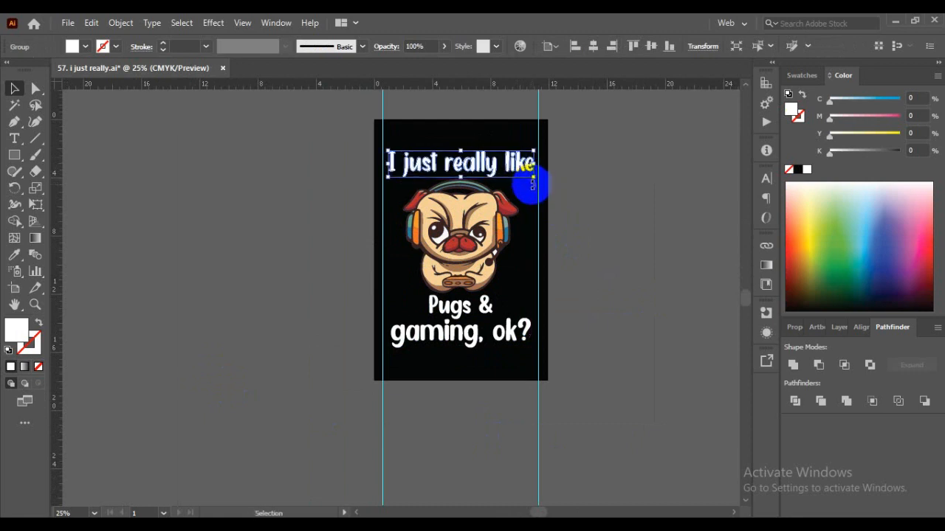
pyautogui.click(592, 46)
pyautogui.click(609, 264)
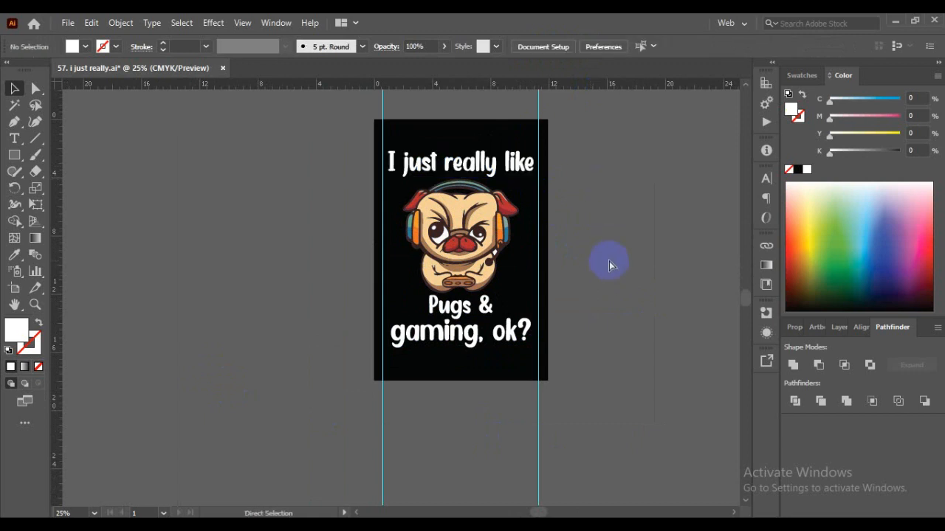
# Save the document, and save it also in Illustrator EPS format as "57. i just really" with the Illustrator 2020 EPS version
pyautogui.hotkey('ctrl', 's')
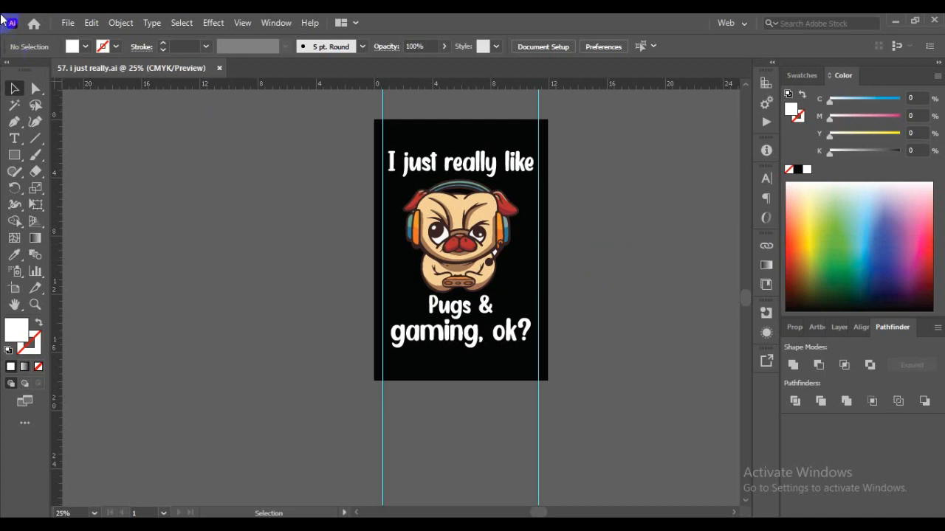
pyautogui.click(67, 23)
pyautogui.click(110, 151)
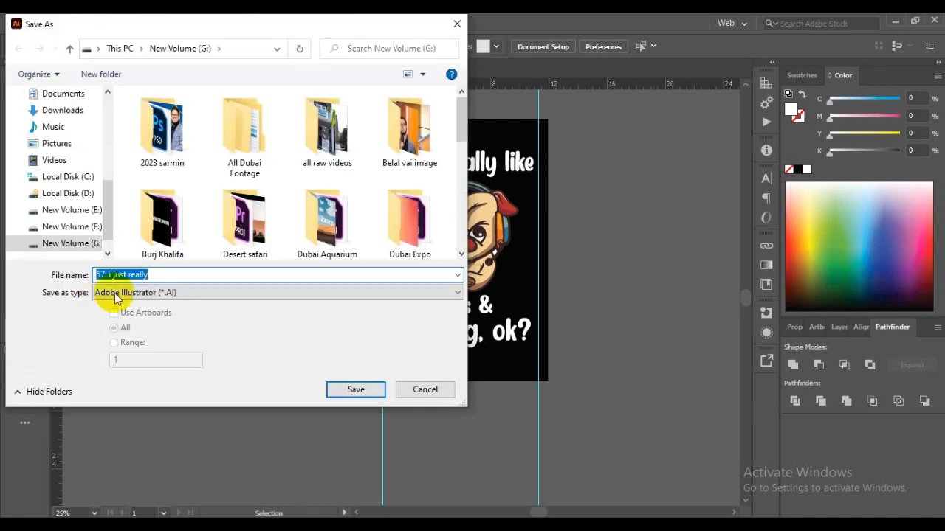
pyautogui.click(118, 293)
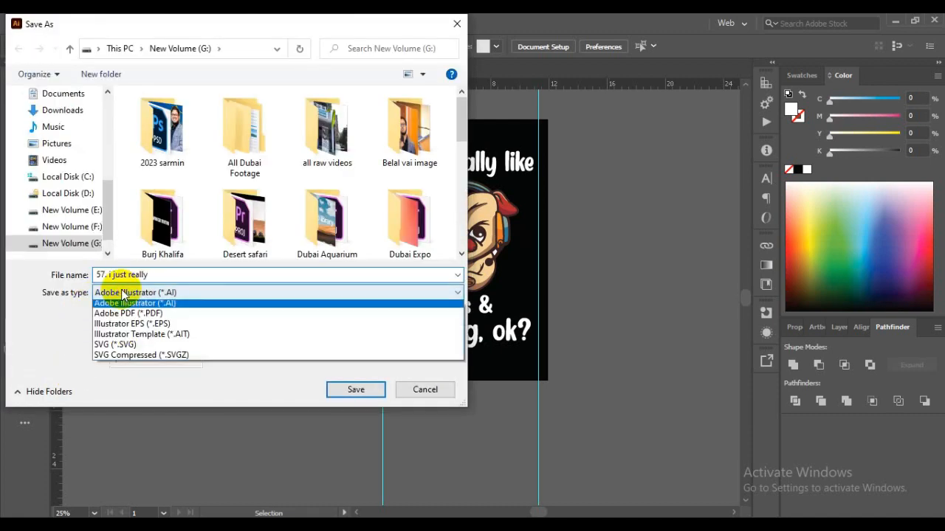
pyautogui.click(155, 324)
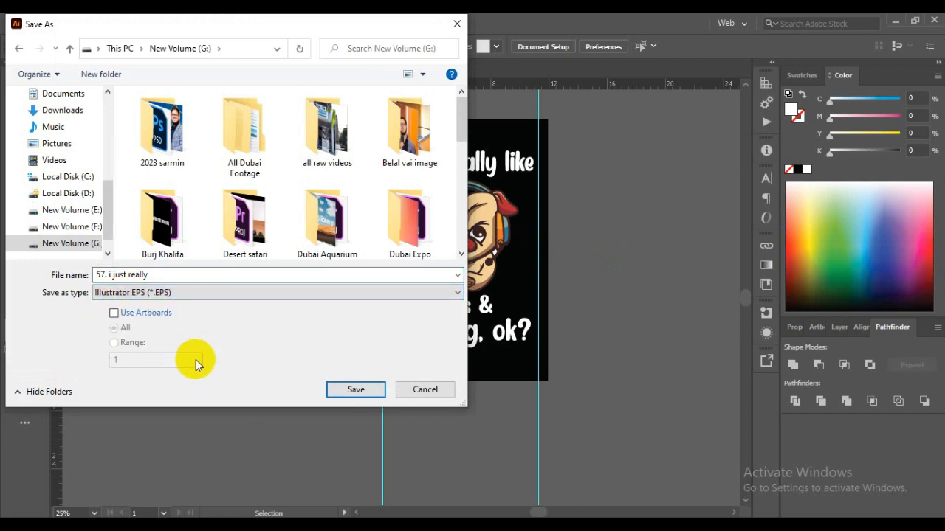
pyautogui.click(371, 396)
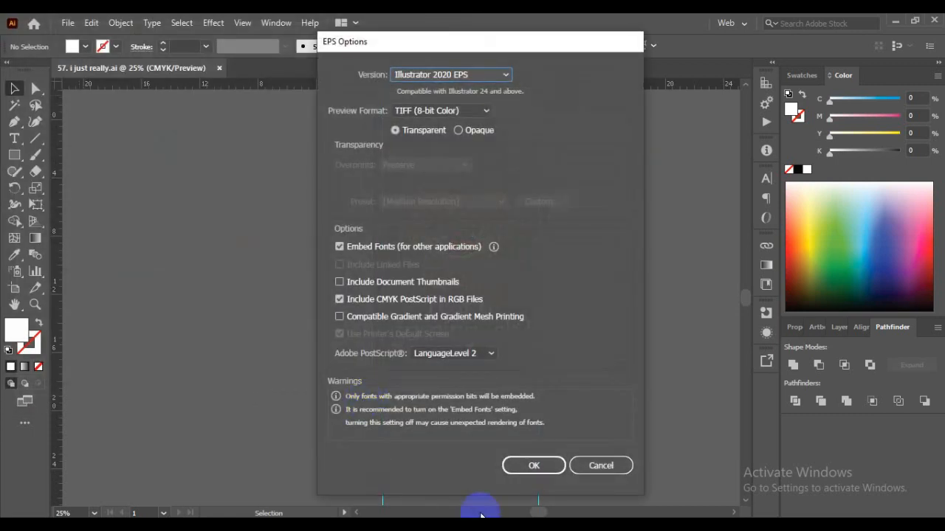
pyautogui.click(520, 468)
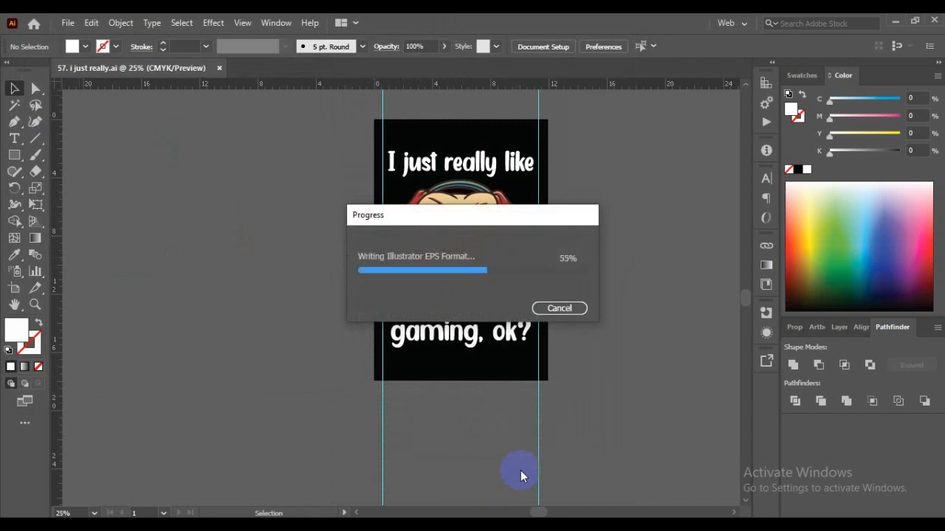
# Export the design as a JPEG named "57. i just really" using artboards, with the CMYK color model, quality 5 and 72 ppi resolution
pyautogui.click(67, 23)
pyautogui.moveTo(104, 284)
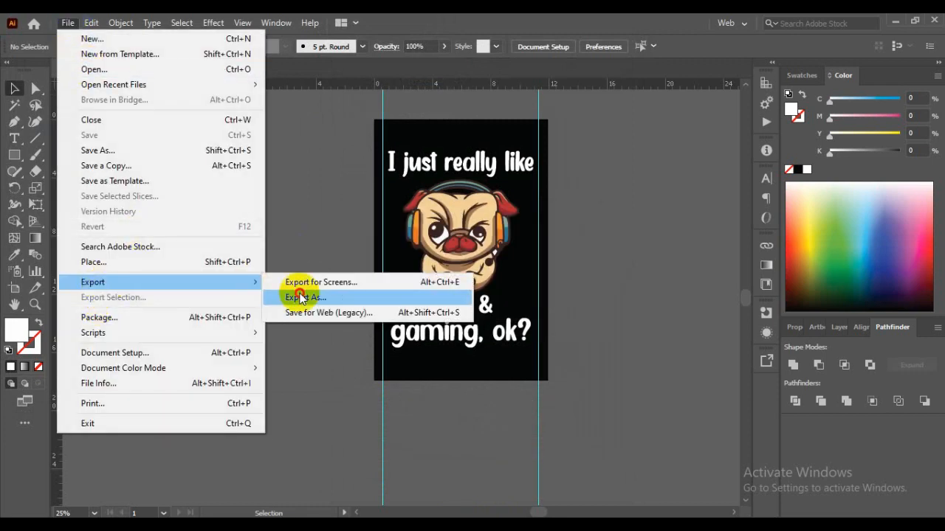
pyautogui.click(302, 295)
pyautogui.click(132, 293)
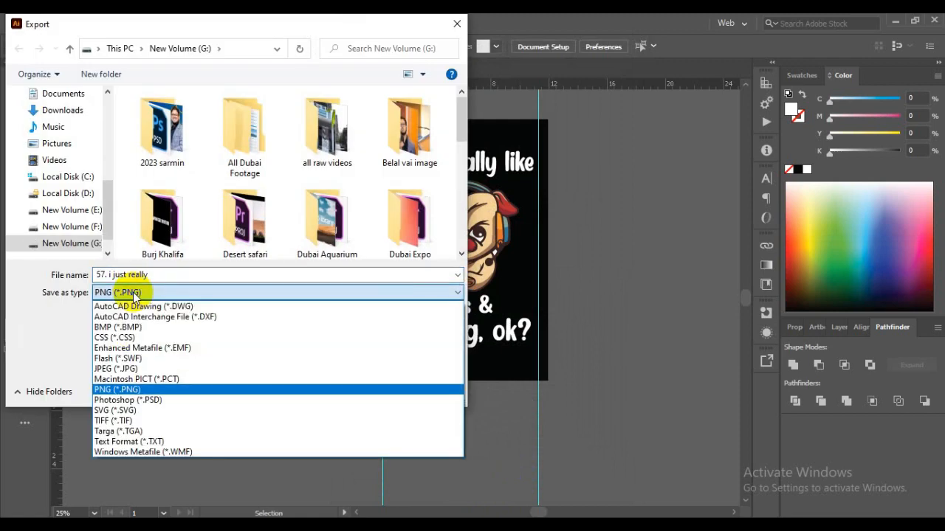
pyautogui.click(124, 371)
pyautogui.click(114, 313)
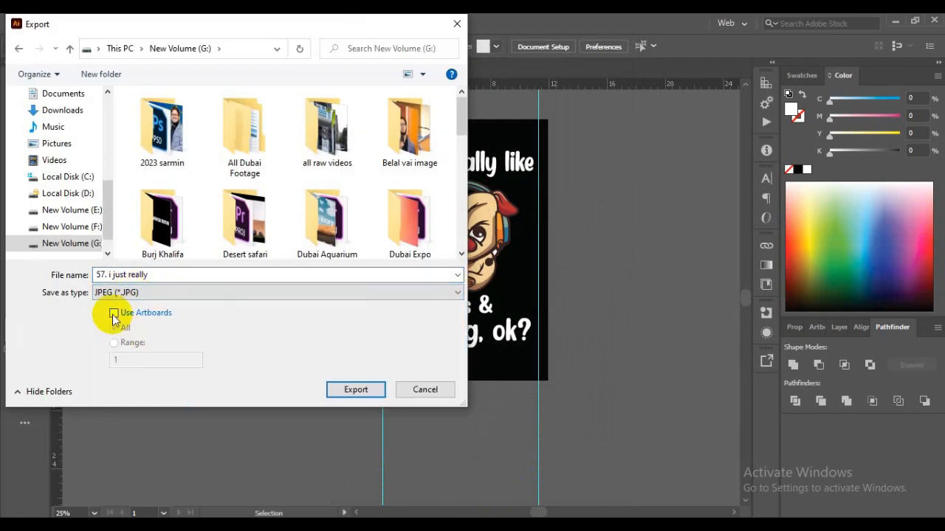
pyautogui.click(374, 390)
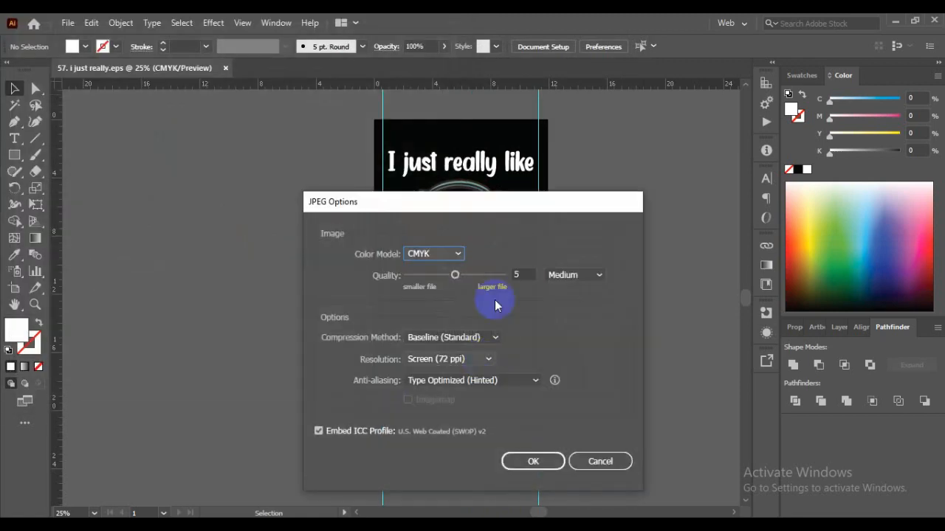
pyautogui.click(458, 253)
pyautogui.click(438, 270)
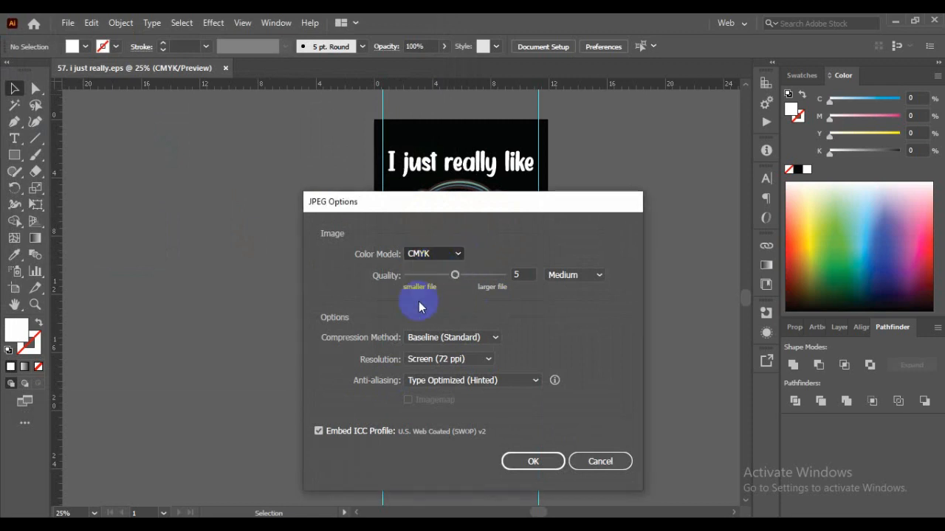
pyautogui.click(520, 461)
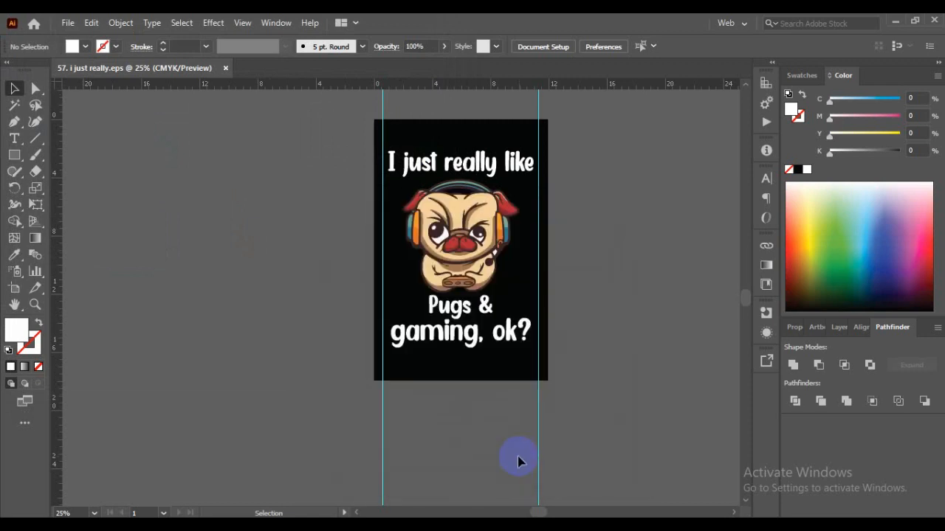
# Delete the black background rectangle behind the pug and slogan
pyautogui.click(436, 129)
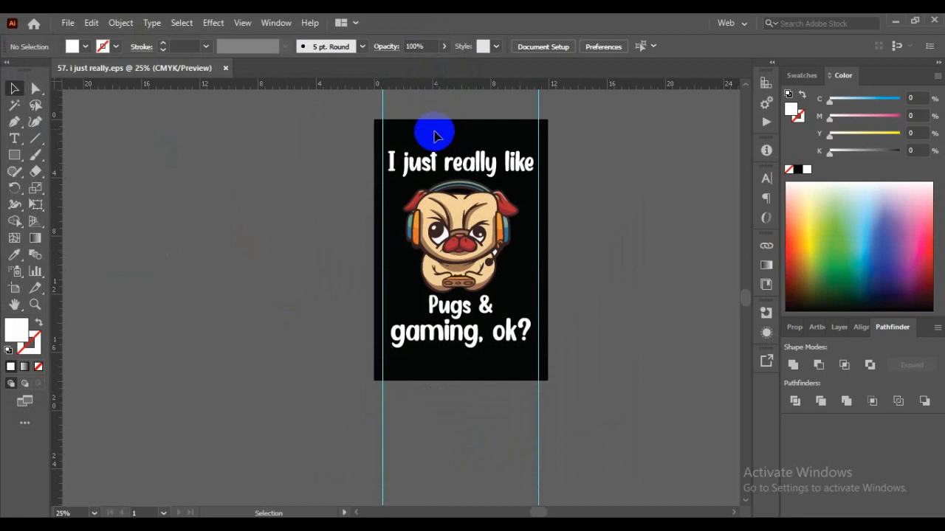
pyautogui.click(435, 137)
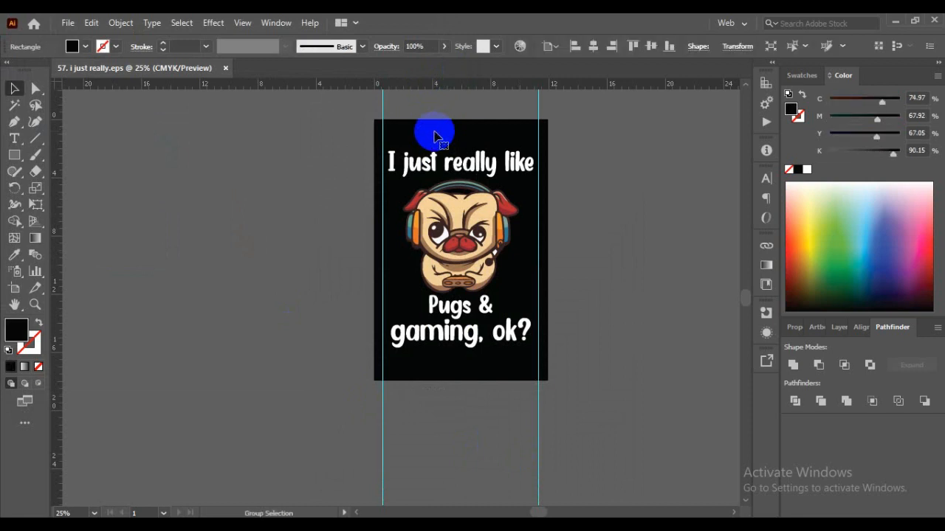
pyautogui.press('Delete')
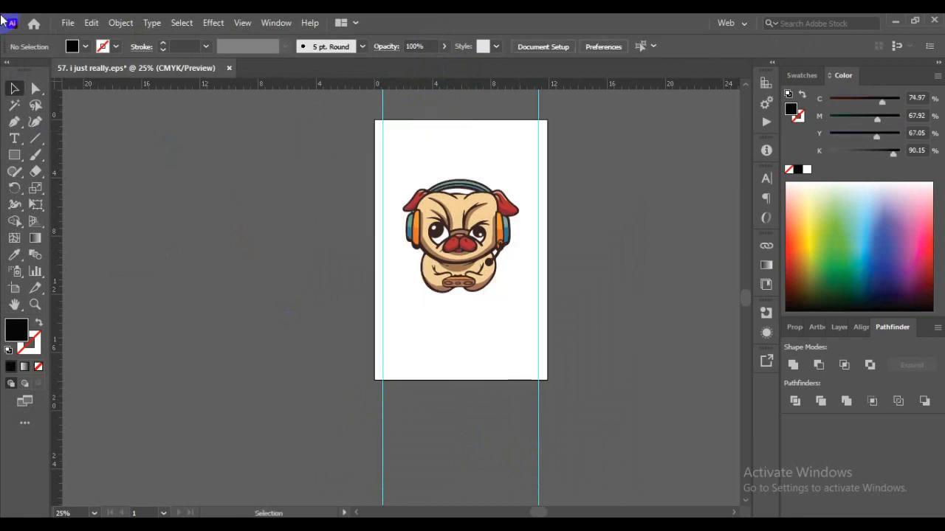
# Export the artwork as a PNG named "57. i just really" using artboards, at High (300 ppi) resolution with a transparent background
pyautogui.click(66, 25)
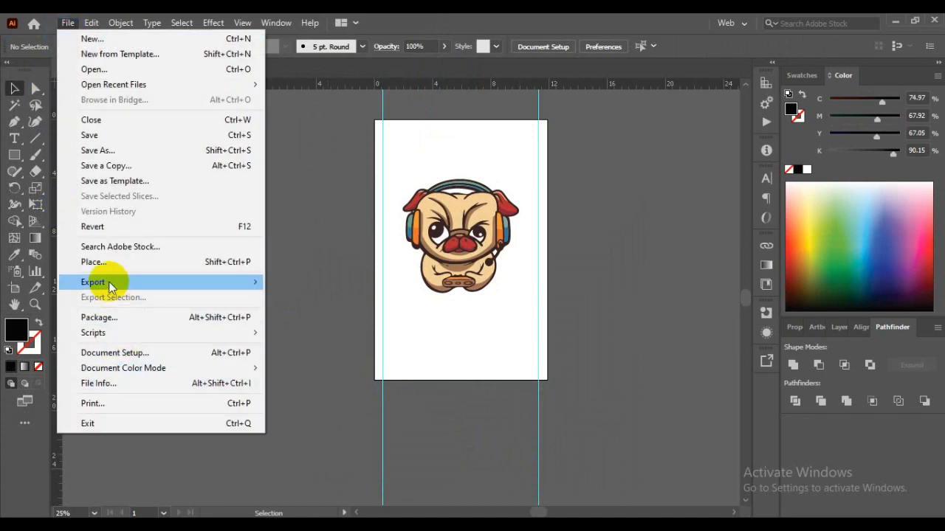
pyautogui.moveTo(108, 281)
pyautogui.click(306, 298)
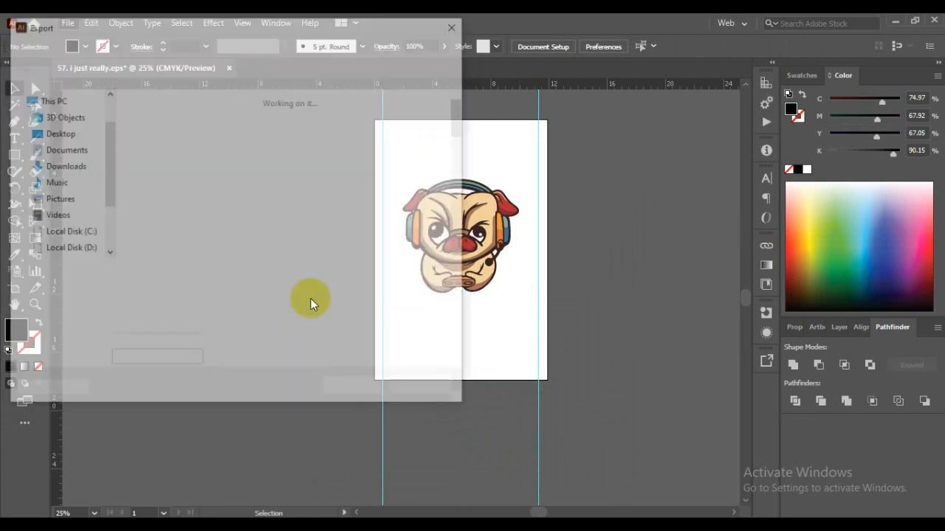
pyautogui.click(148, 295)
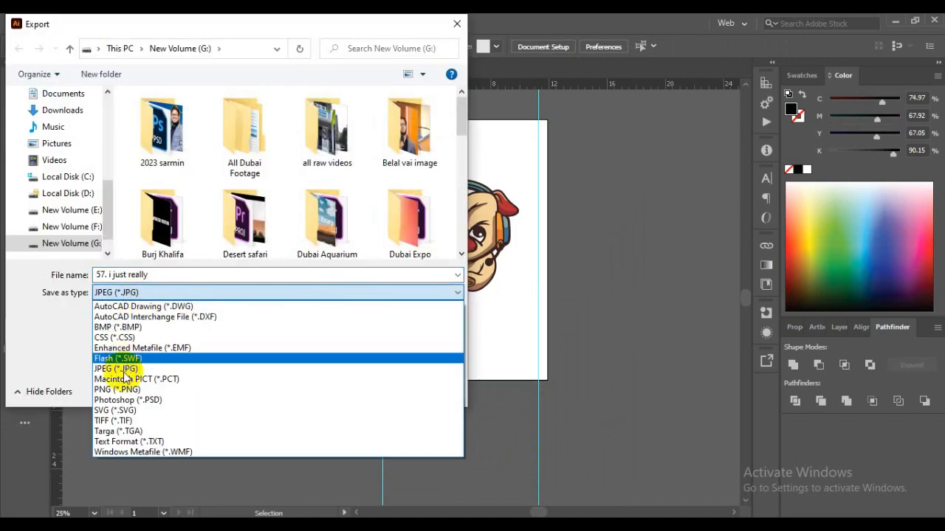
pyautogui.click(129, 390)
pyautogui.click(114, 312)
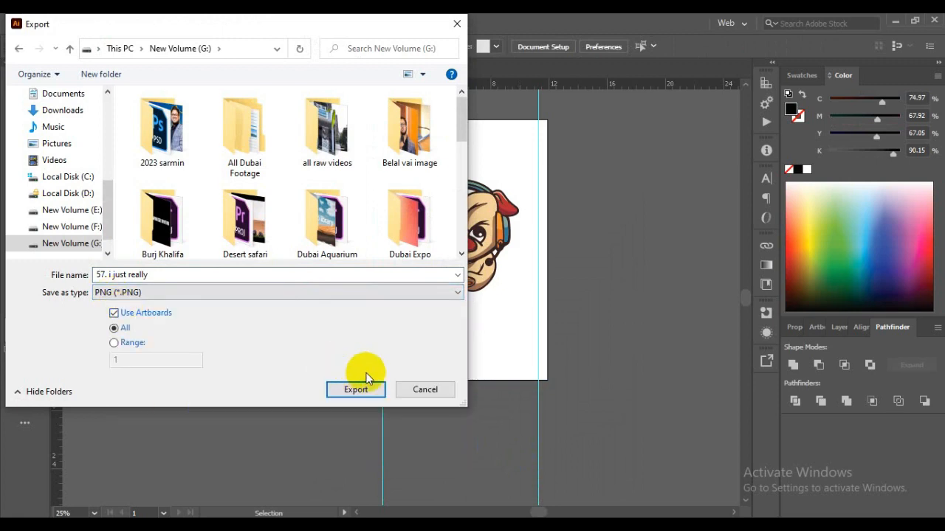
pyautogui.click(373, 390)
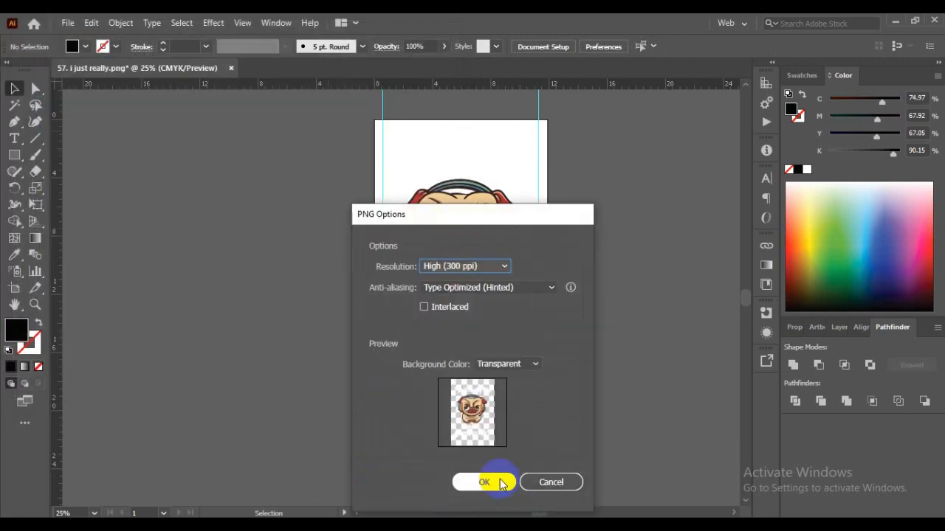
pyautogui.click(501, 482)
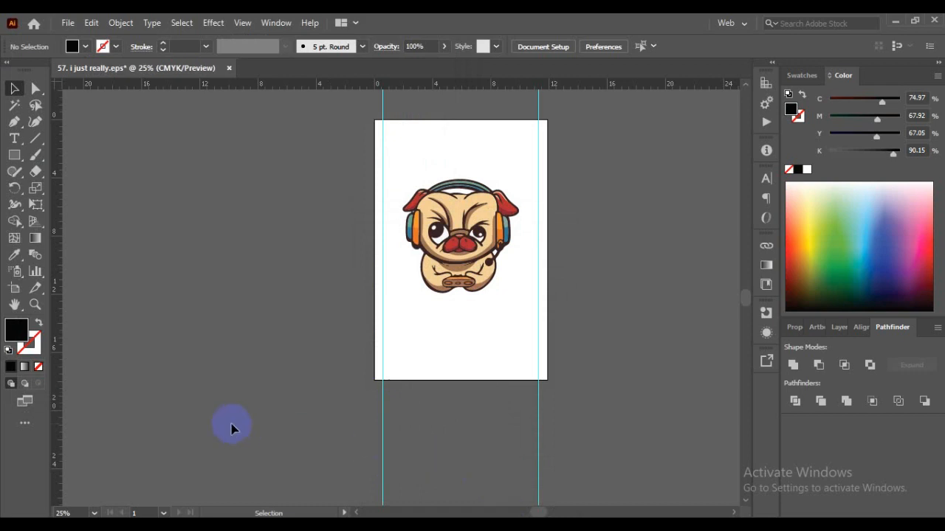
# Undo the deletion of the black background rectangle
pyautogui.scroll(1, 231, 428)
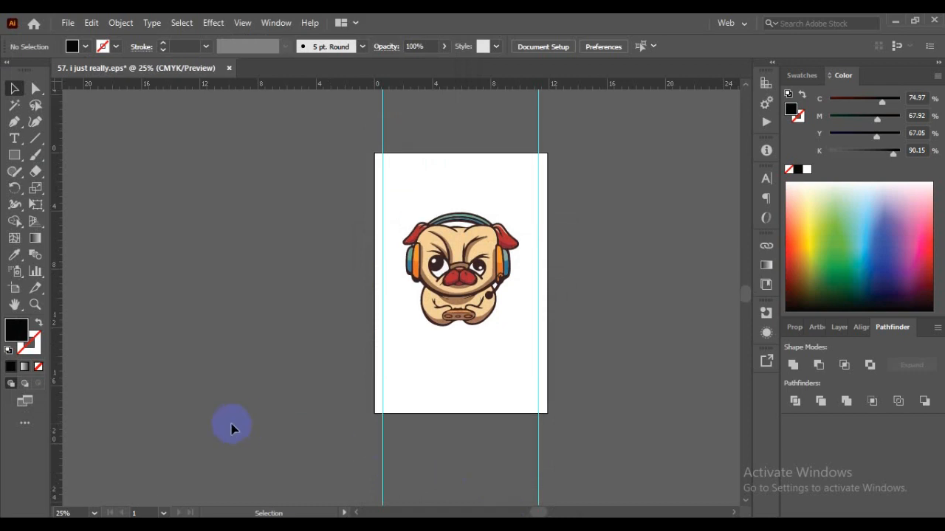
pyautogui.hotkey('ctrl', 'z')
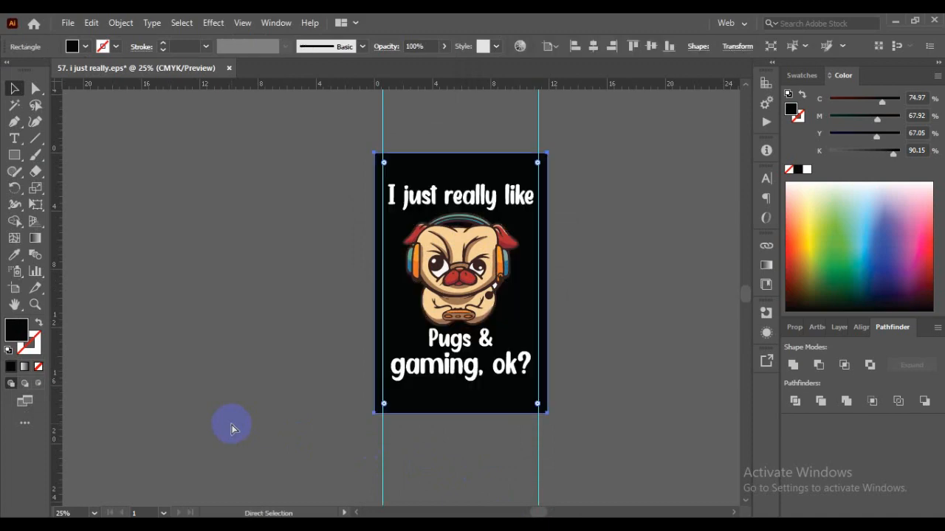